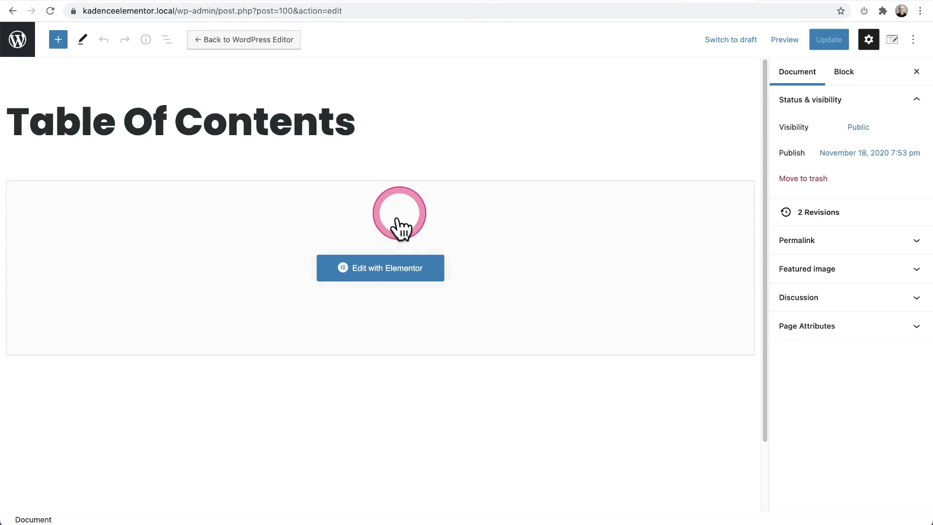
- In Elementor, search widgets for 'toc', drop a Table of Contents widget onto the page, and open its Style tab
click(383, 277)
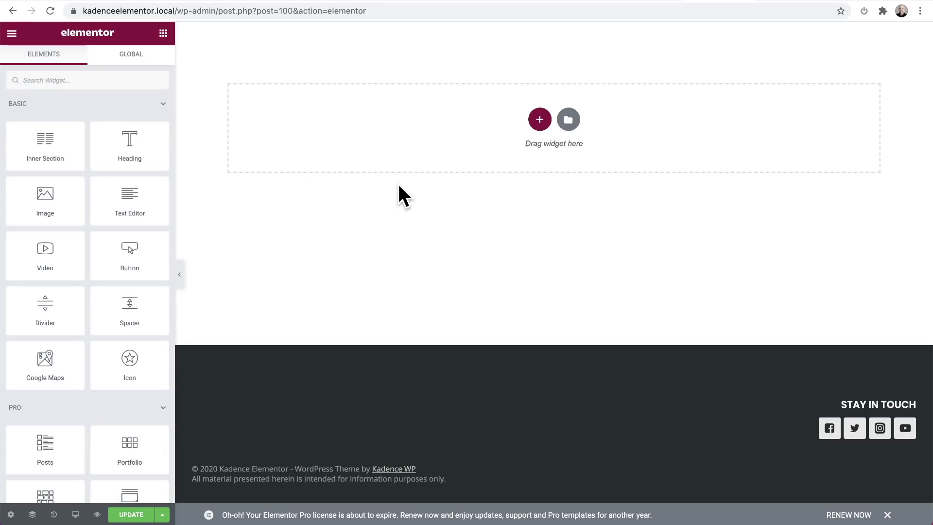
click(44, 80)
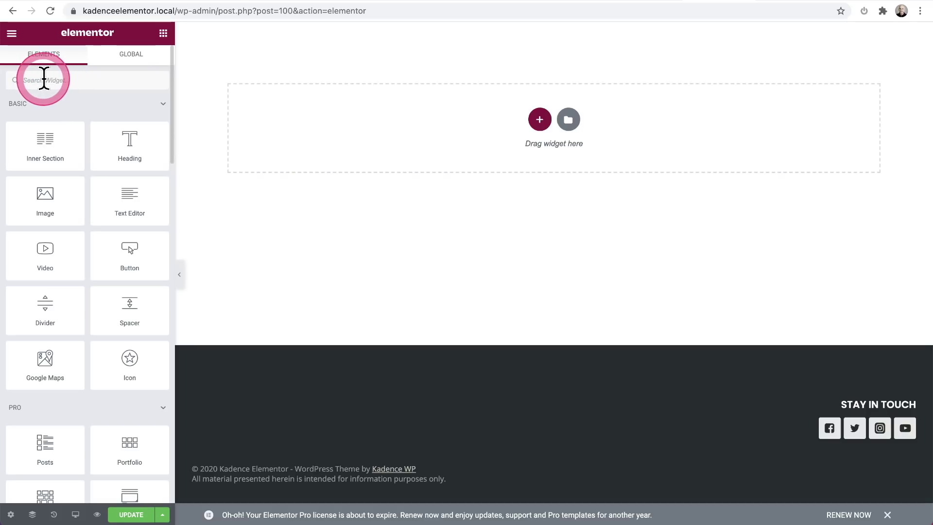
text(toc)
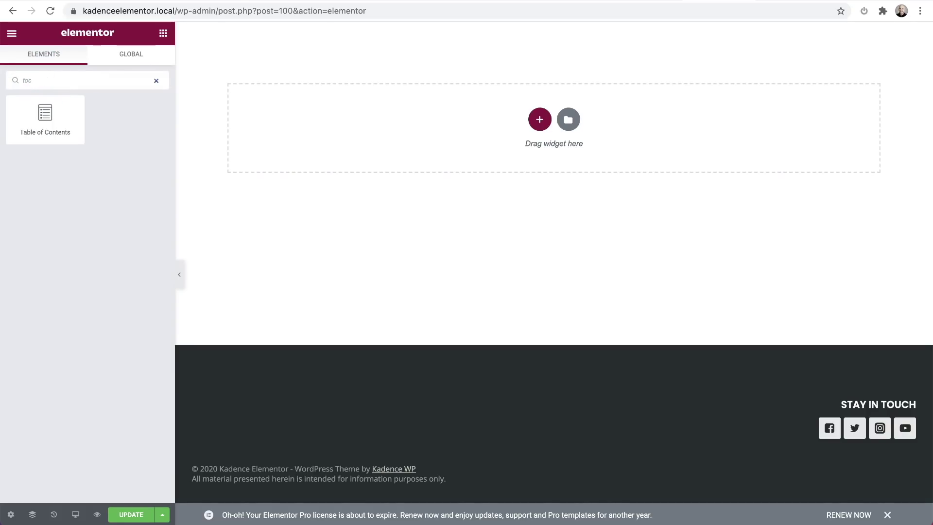
drag(39, 114, 457, 119)
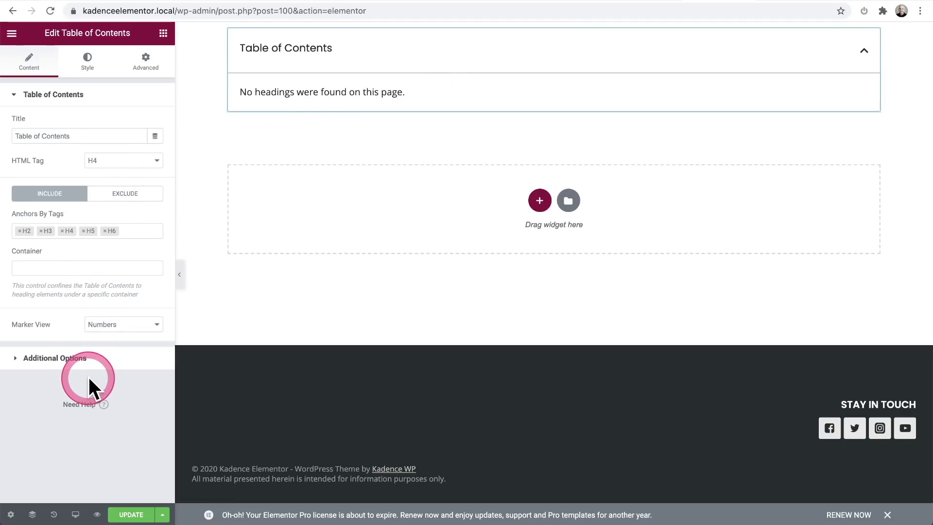
click(89, 60)
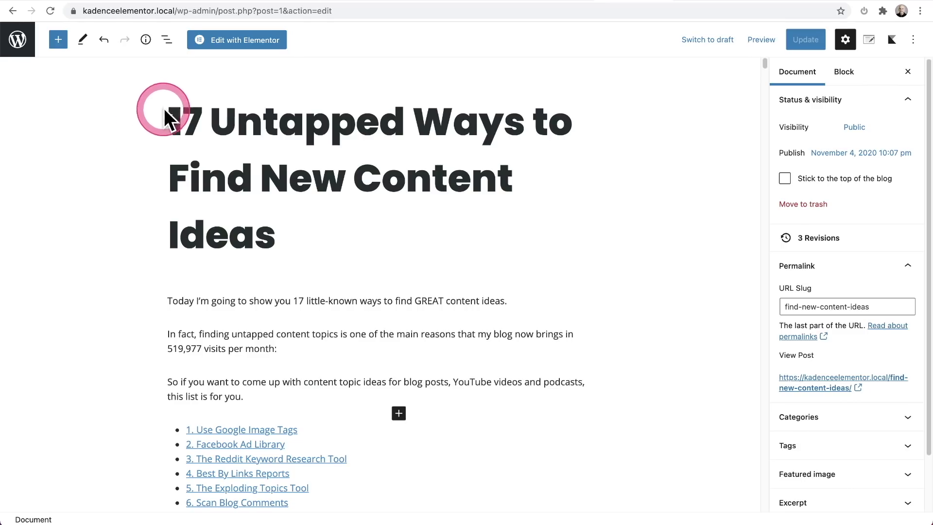
- Scroll the backlinko article to its table of contents under the title, then switch to the WordPress dashboard
click(204, 3)
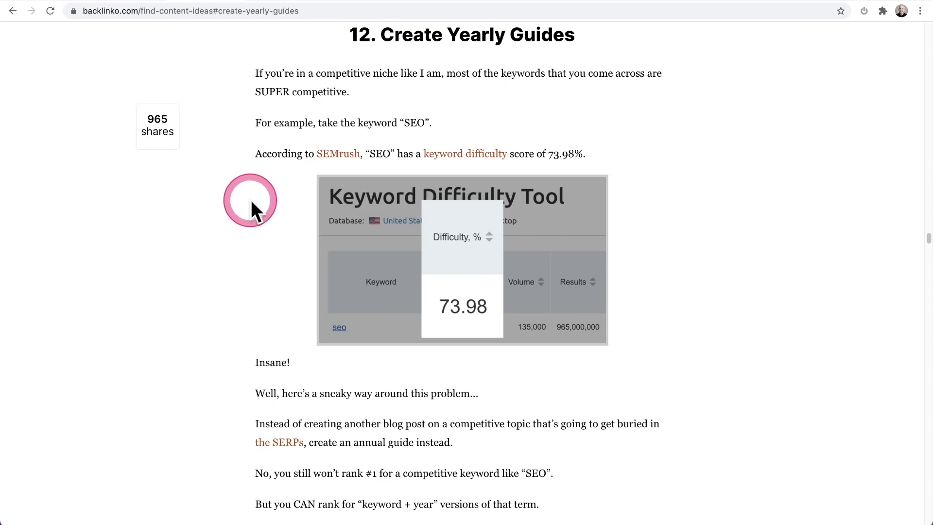
scroll(252, 200, up, 15)
scroll(252, 201, up, 15)
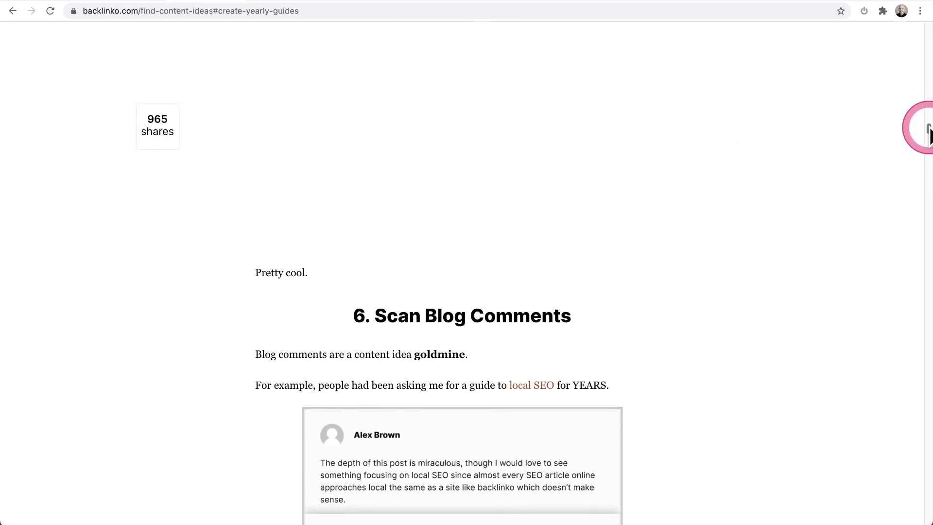
drag(929, 130, 909, 44)
click(672, 181)
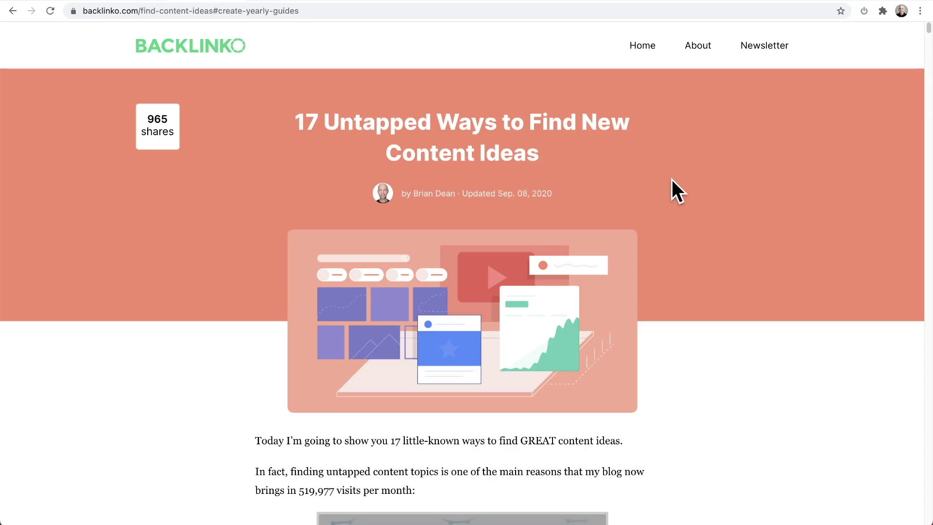
scroll(672, 179, down, 10)
click(613, 226)
click(392, 114)
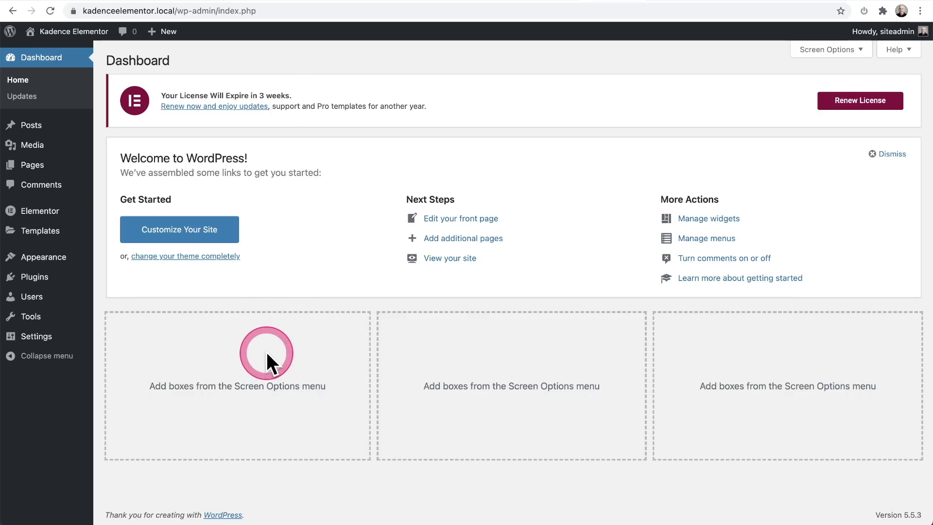
- Search Plugins > Add New for 'kadence blocks' and confirm Kadence Blocks is already Active
mouse_move(42, 282)
click(132, 297)
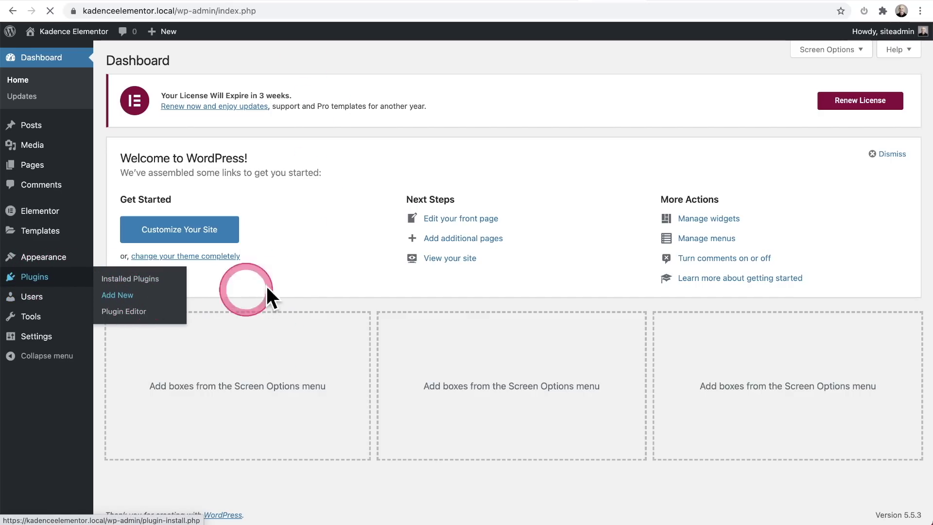
click(773, 152)
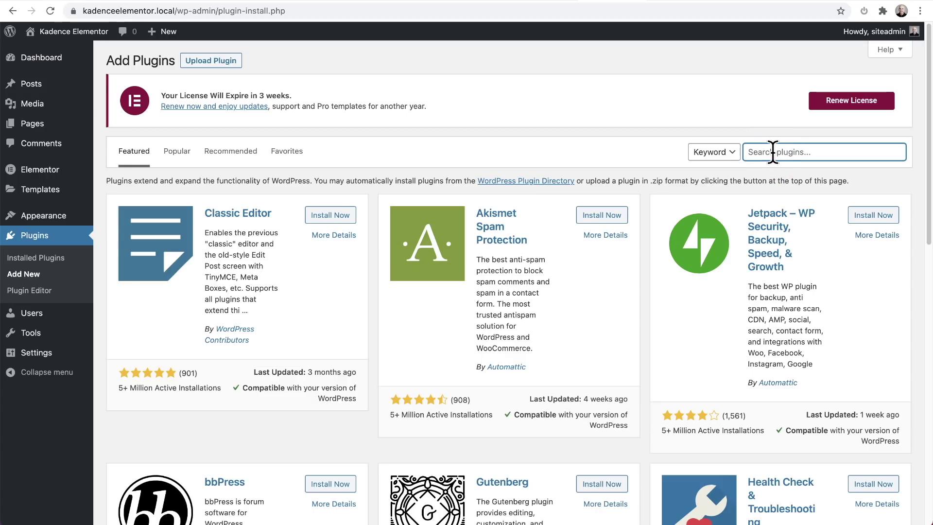
text(kadence blocks)
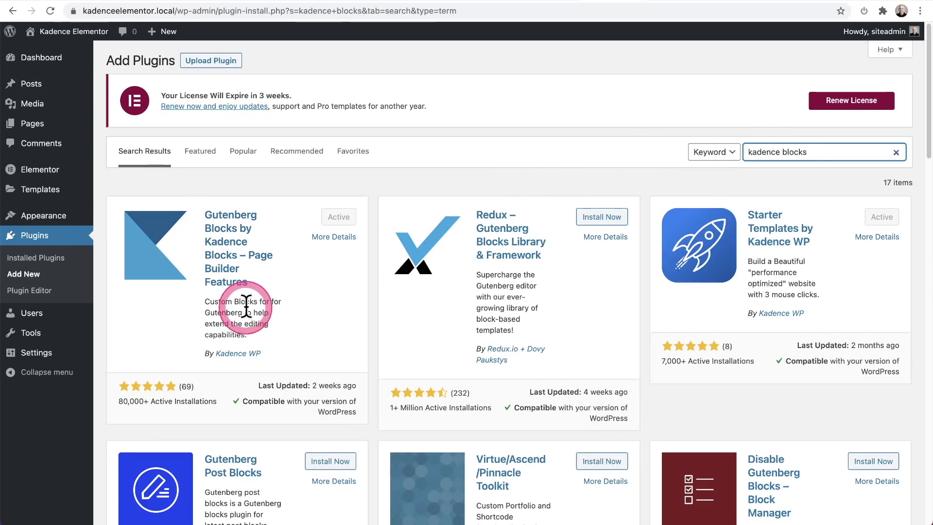
click(335, 219)
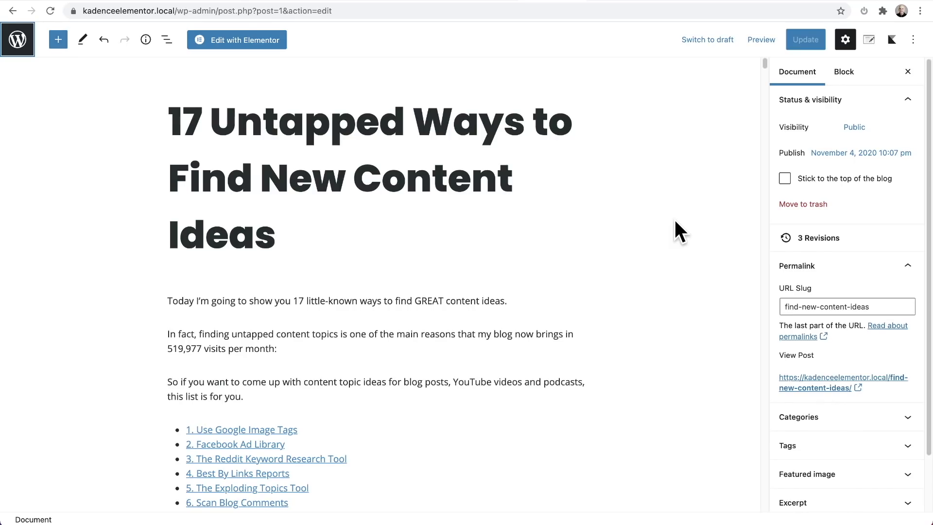
- Add a Table of Contents block via '/ta' on a new line after 'this list is for you.'
scroll(674, 219, down, 5)
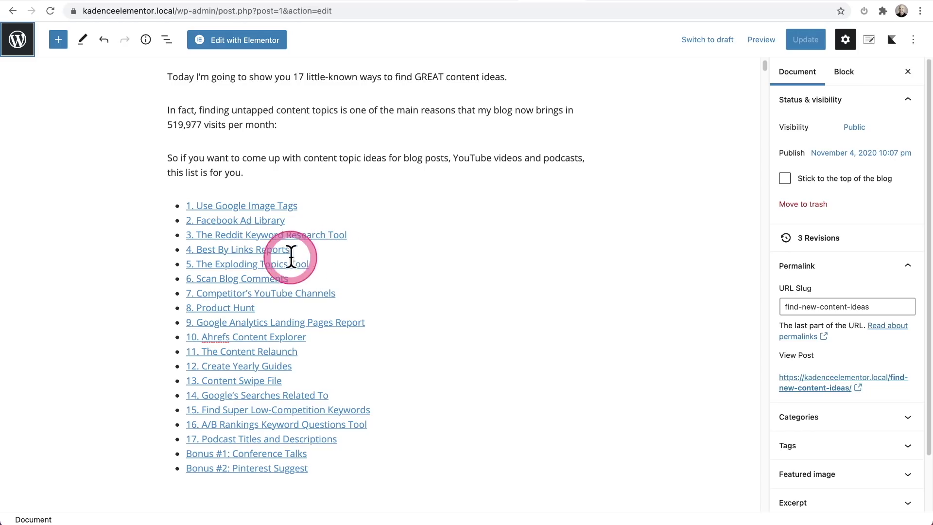
click(250, 173)
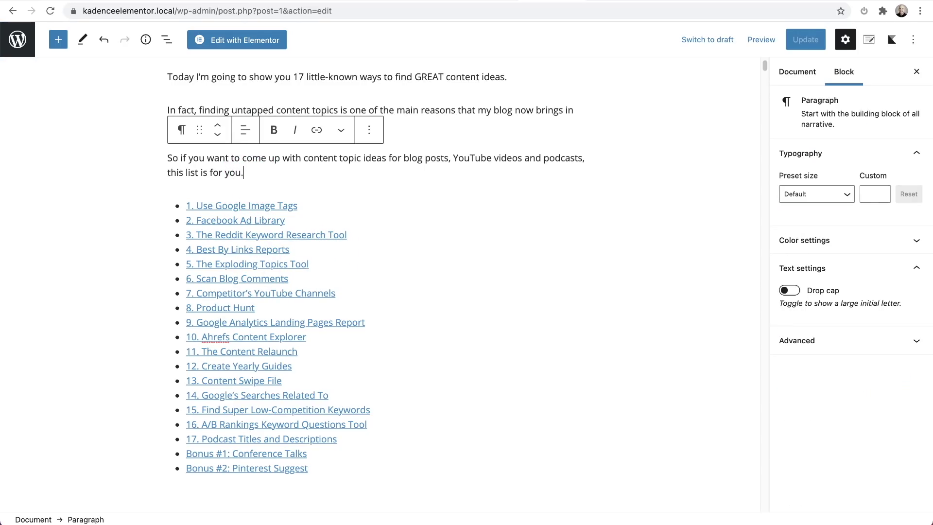
key(Return)
text(/)
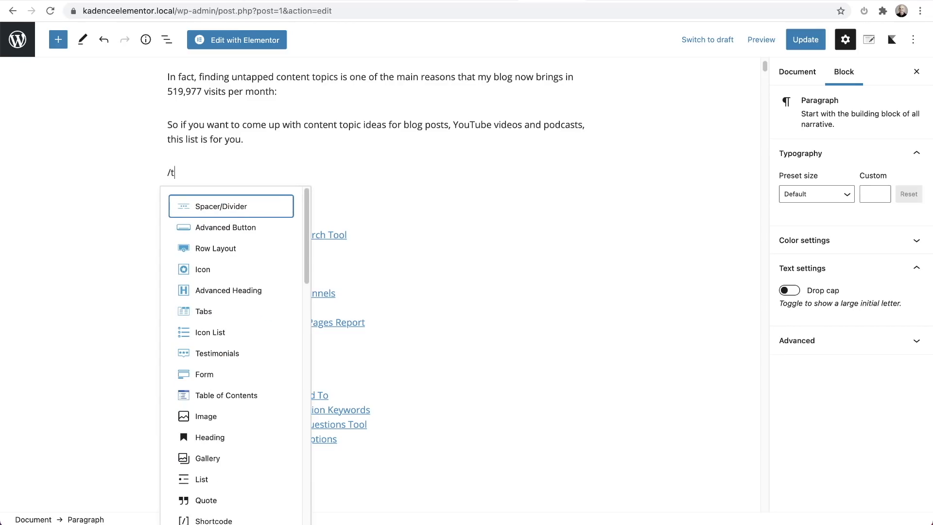
text(ta)
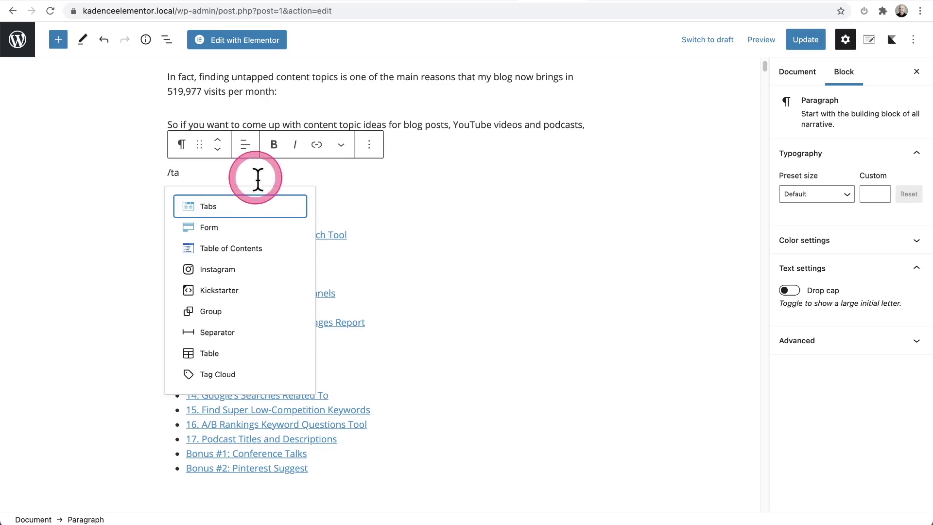
click(227, 250)
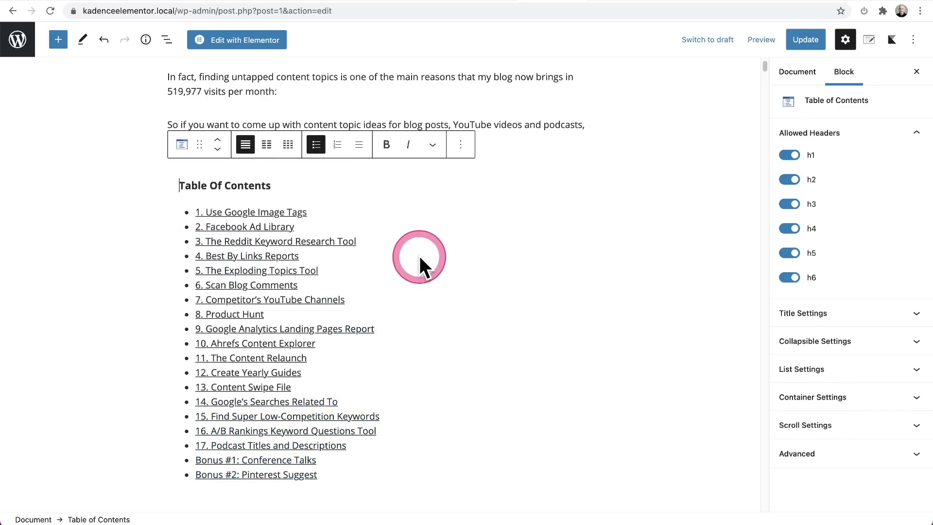
- Remove the old manual link List block below the Table of Contents
scroll(421, 255, down, 5)
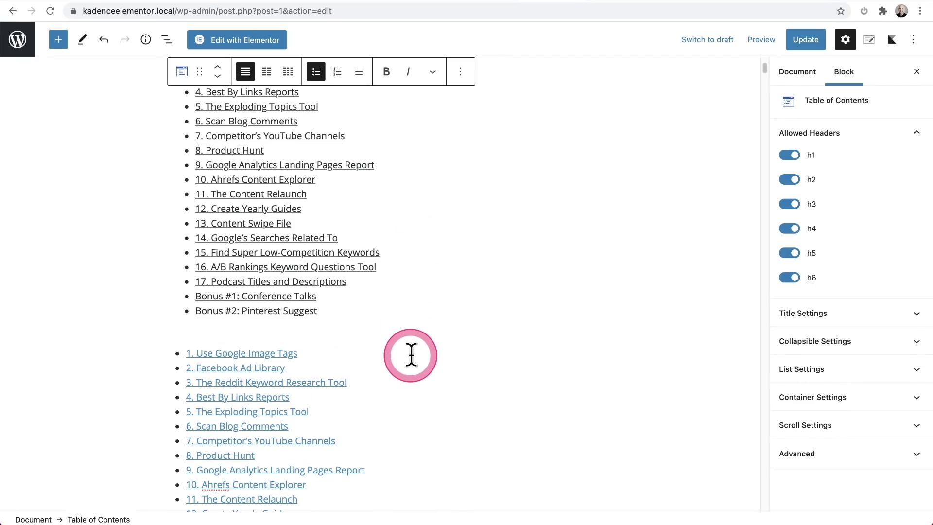
click(411, 354)
click(432, 325)
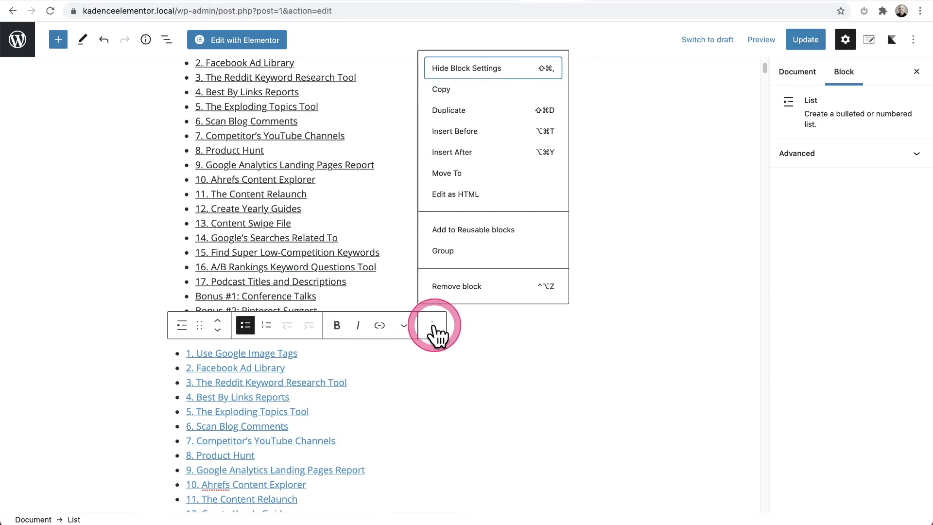
click(444, 287)
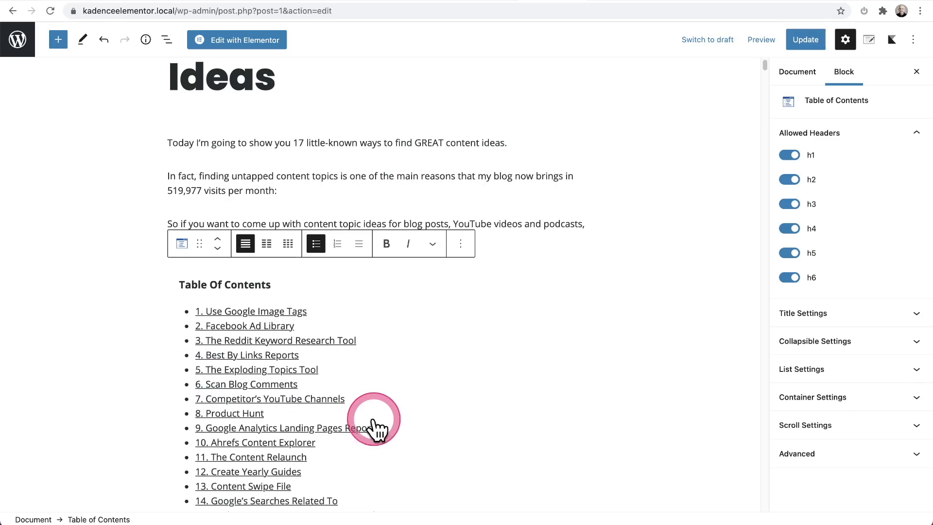
- Delete the '1. ' numbering so the first heading reads 'Use Google Image Tags'
scroll(422, 358, down, 3)
scroll(424, 351, down, 1)
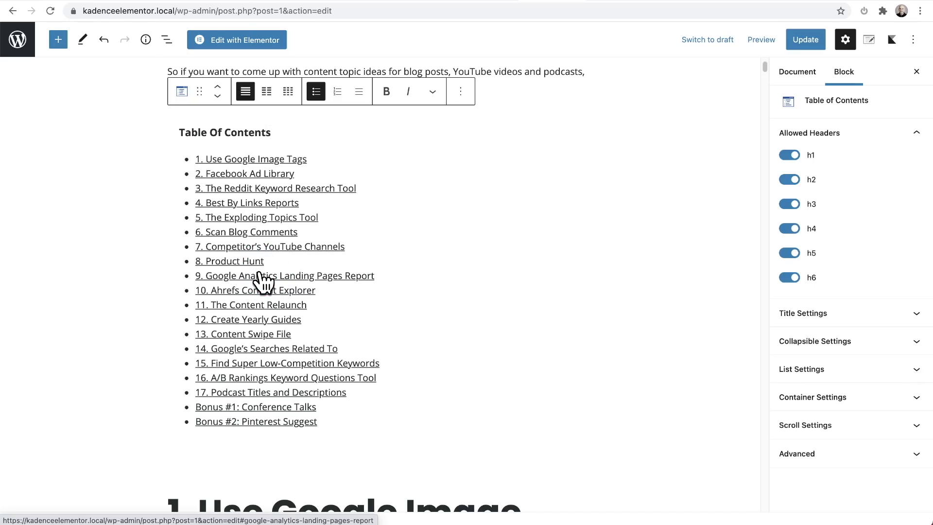
click(279, 187)
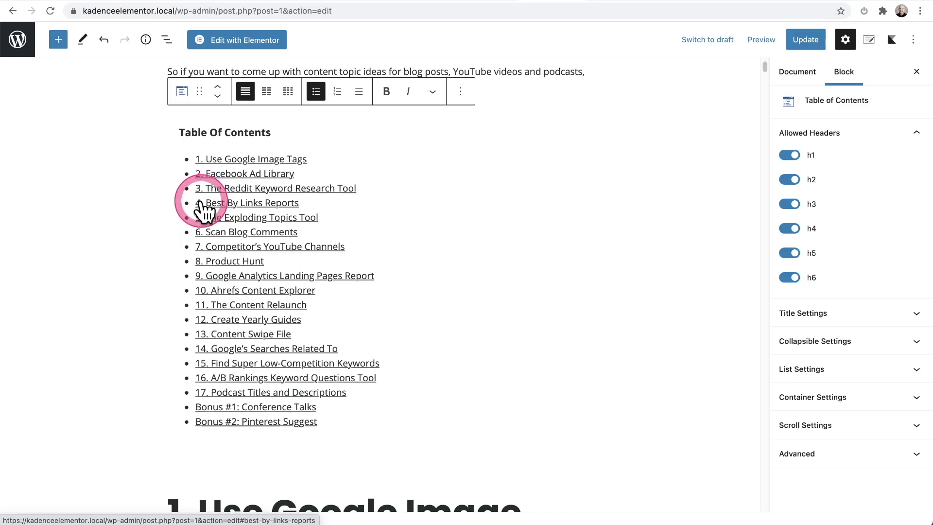
scroll(371, 243, down, 4)
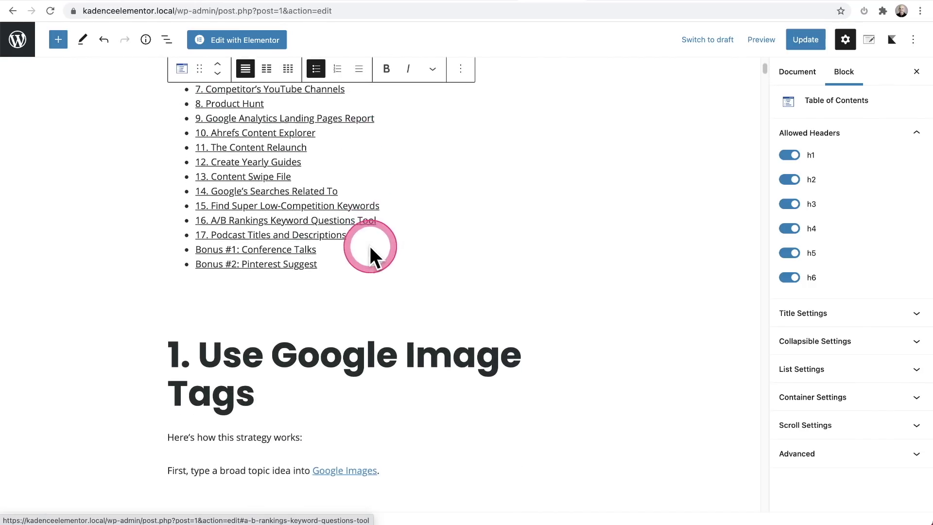
click(203, 343)
key(BackSpace)
key(BackSpace)
key(BackSpace)
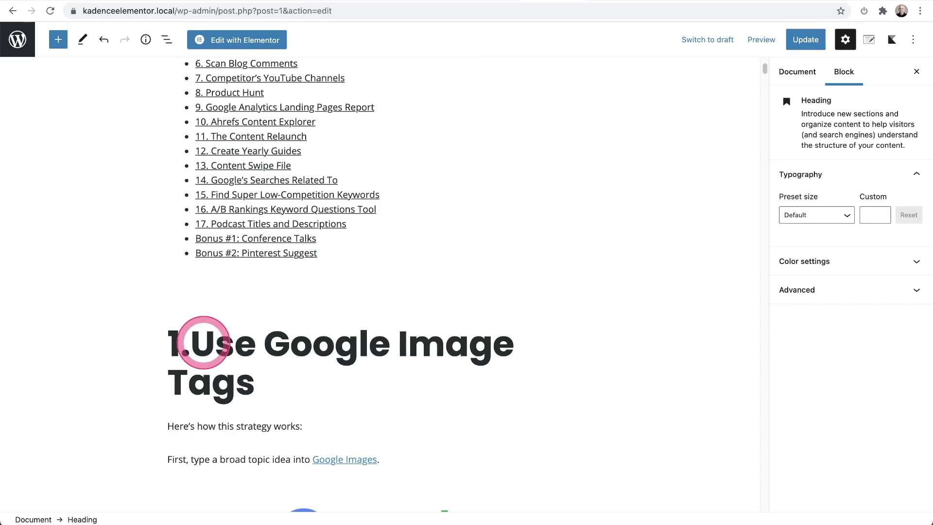
scroll(286, 344, up, 2)
scroll(285, 344, up, 2)
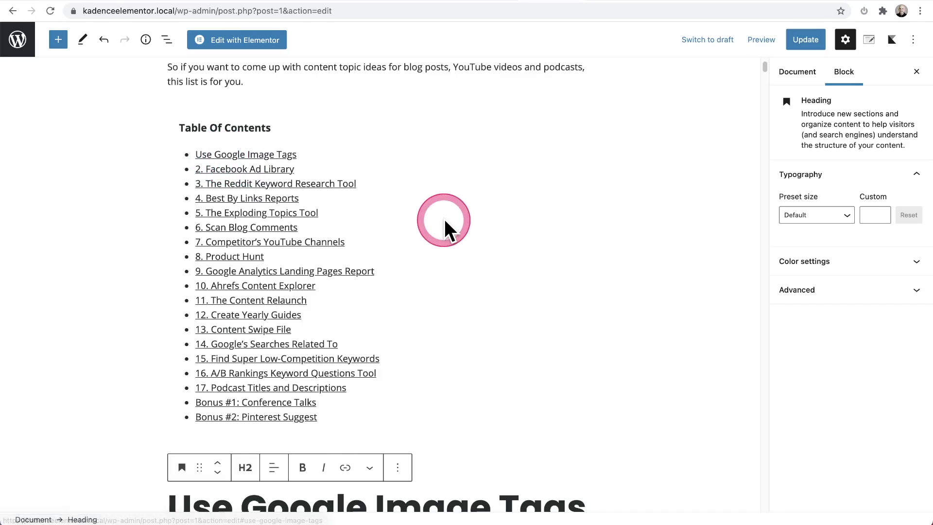
- Set the Table of Contents block to a single column, after trying two and three columns
click(444, 219)
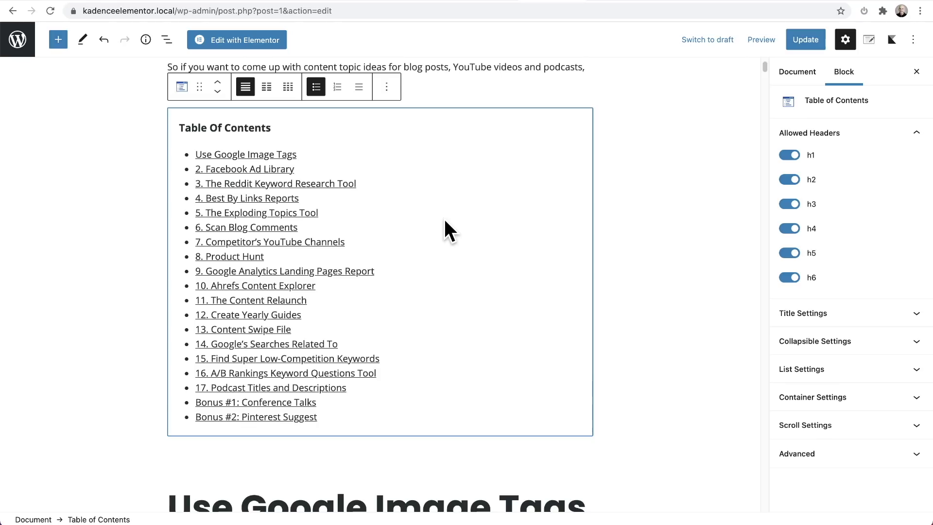
click(783, 204)
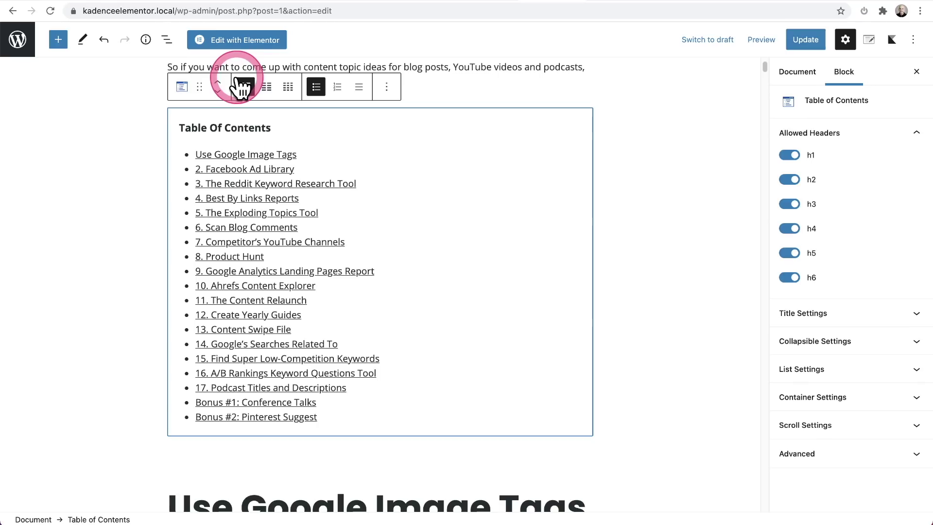
click(267, 89)
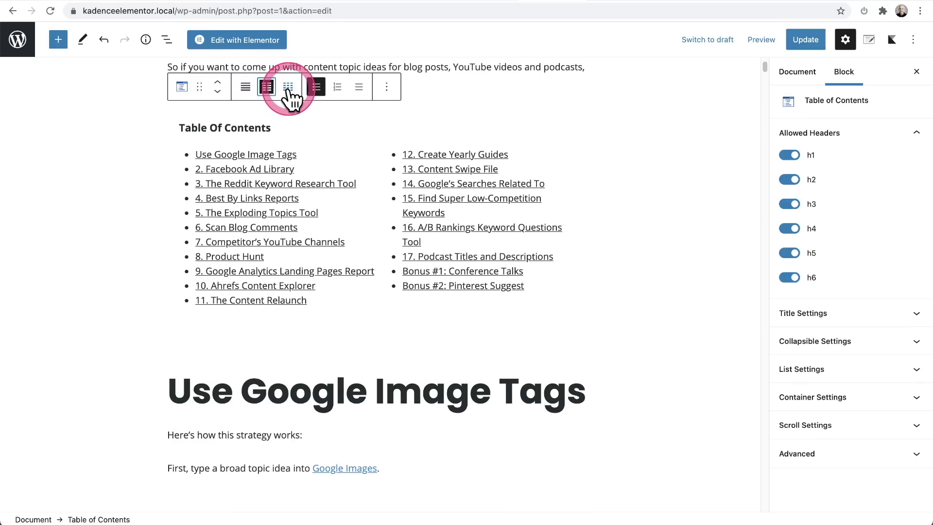
click(289, 88)
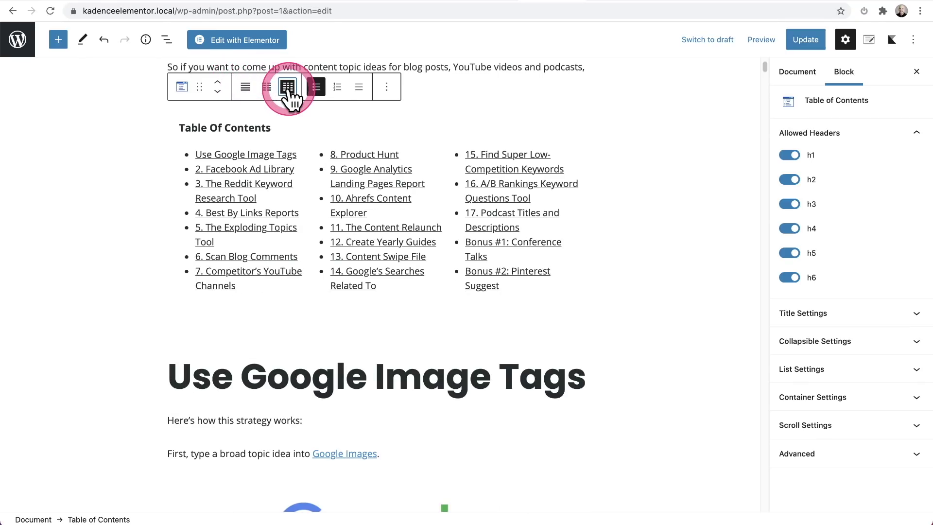
click(246, 87)
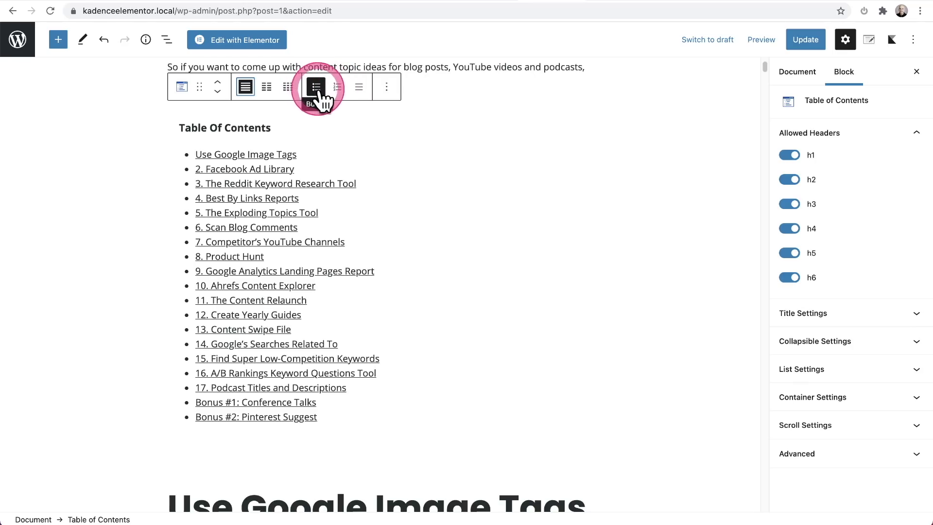
- Choose Bullets as the list style after trying numbered and plain, then compare with backlinko's list
click(337, 88)
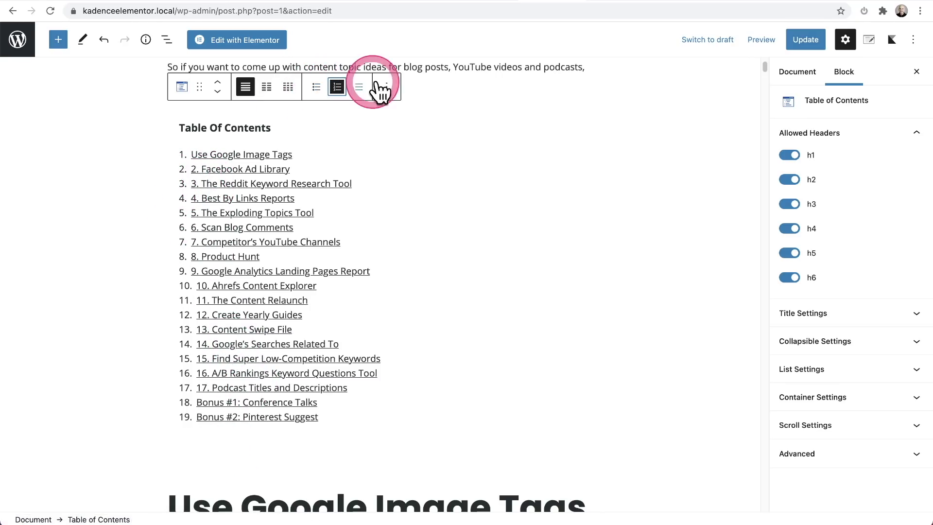
click(358, 87)
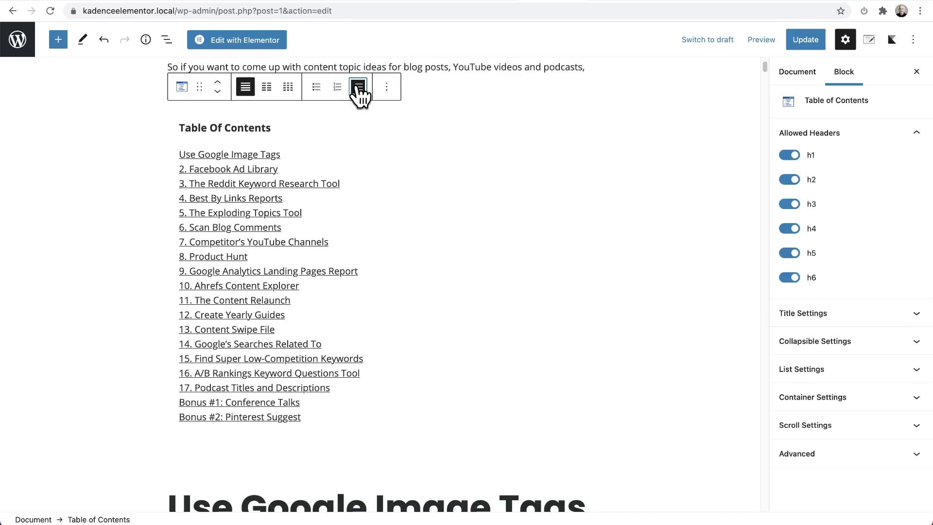
click(358, 88)
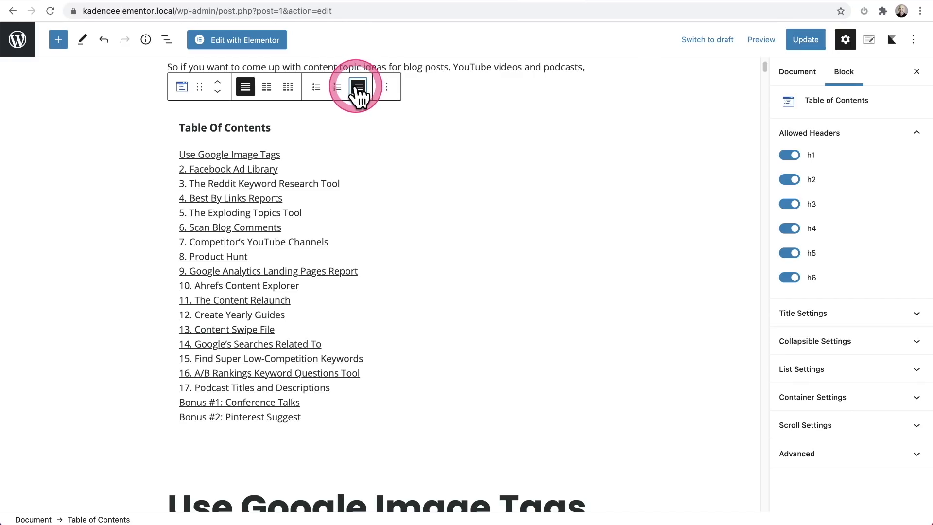
click(316, 88)
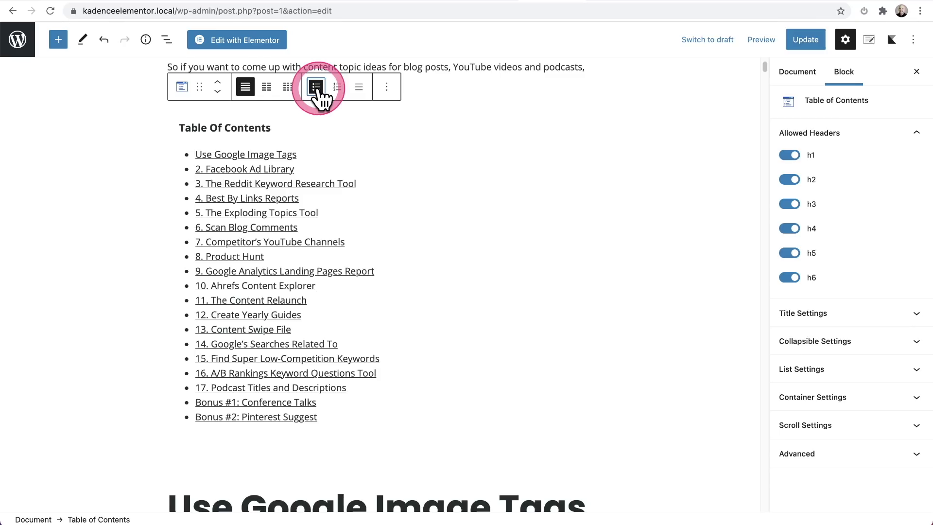
click(164, 2)
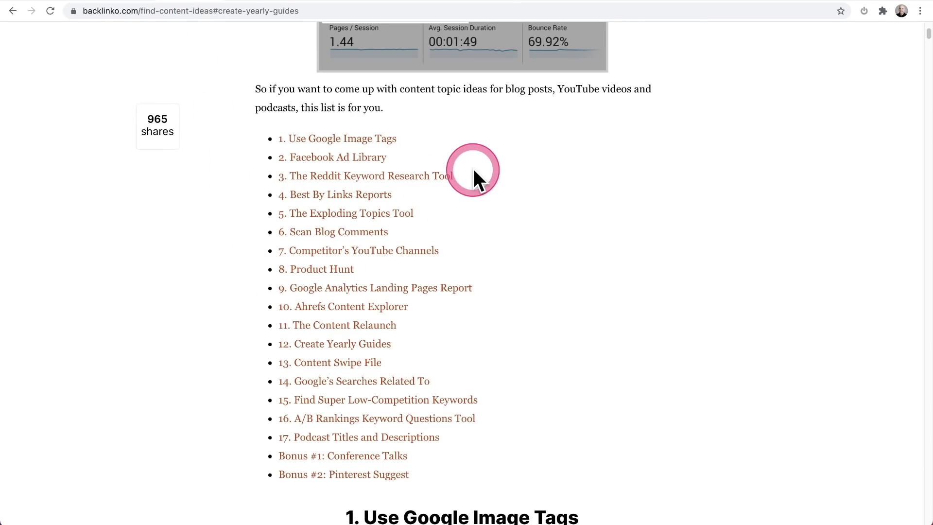
- Select the Table of Contents block and expand its Title Settings
key(ctrl+shift+Tab)
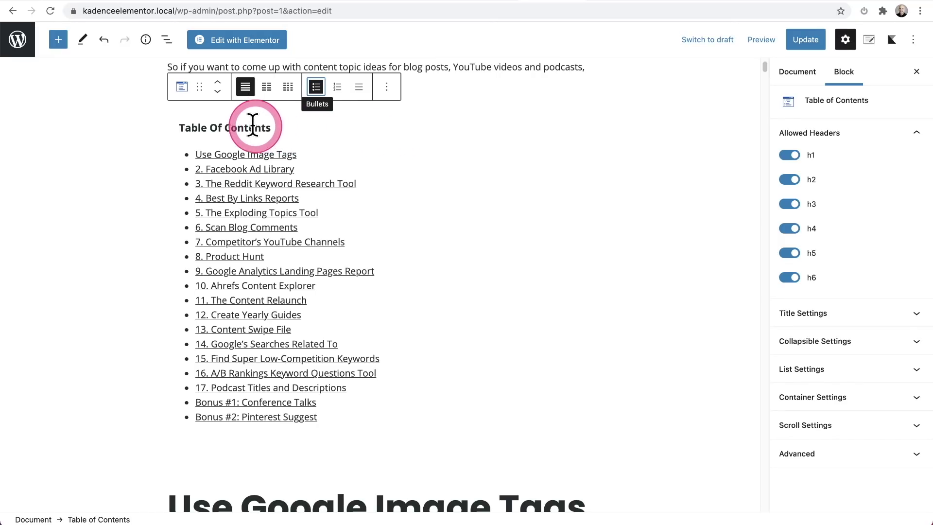
click(293, 133)
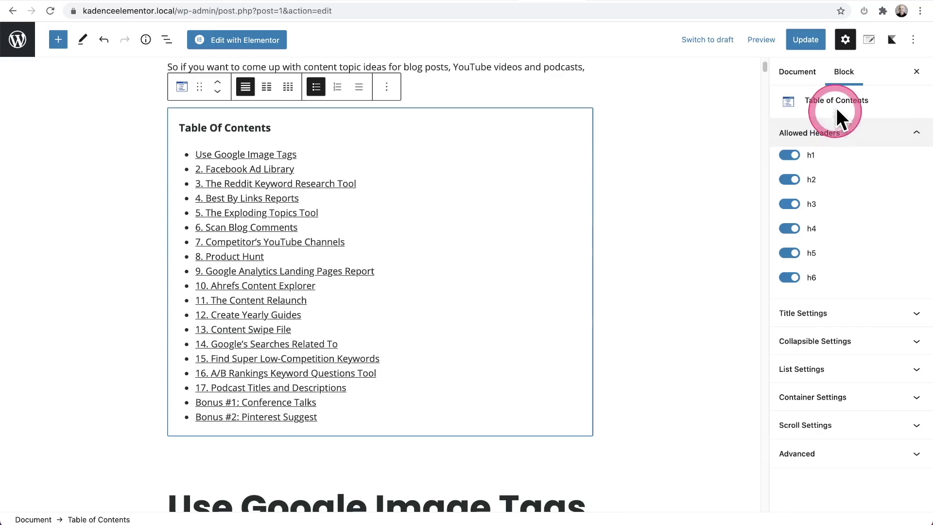
click(822, 311)
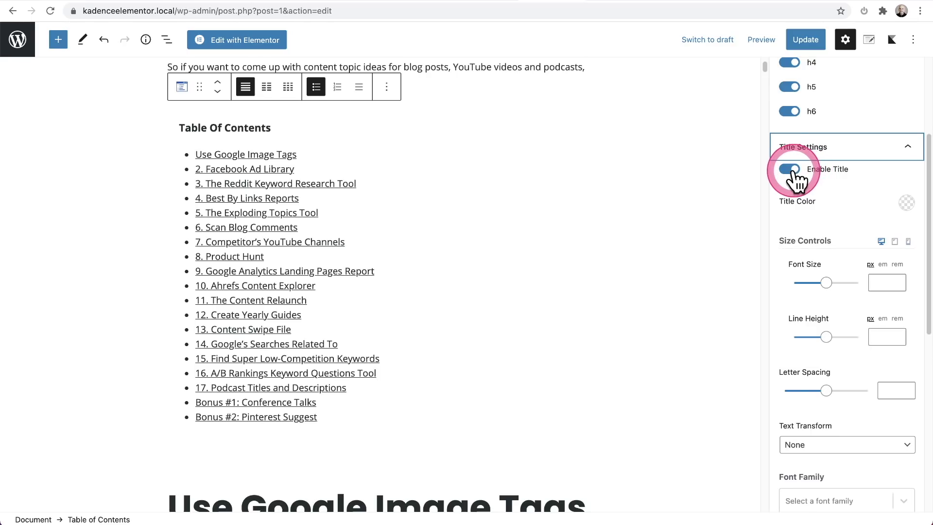
click(789, 170)
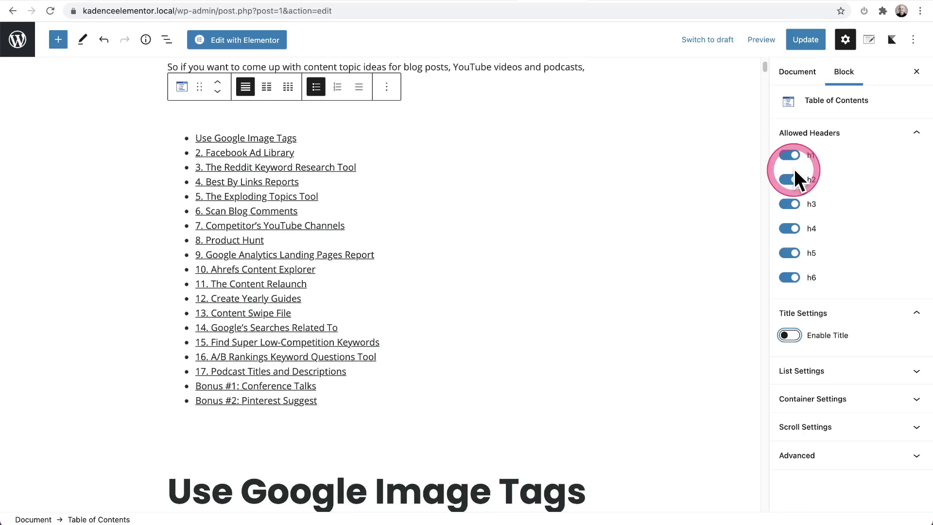
click(790, 336)
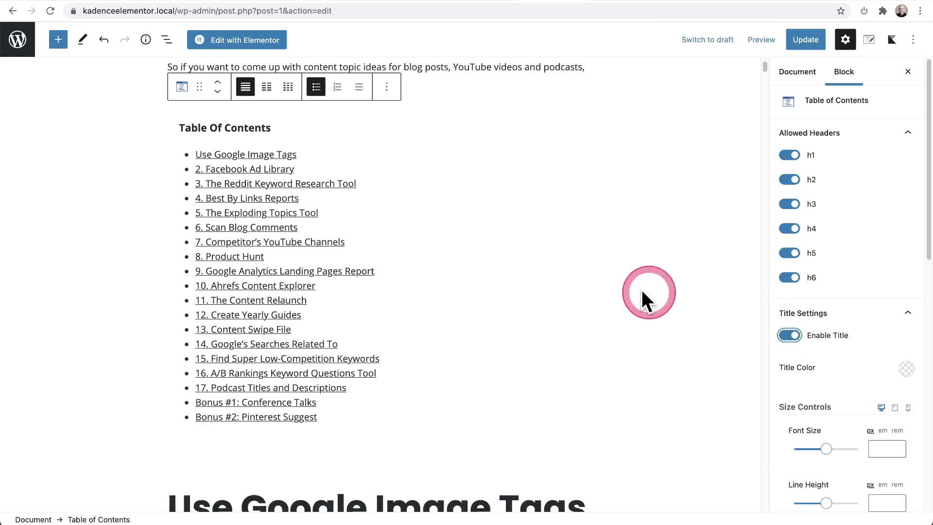
- Switch off Enable Title so the list appears without the 'Table Of Contents' heading
click(245, 128)
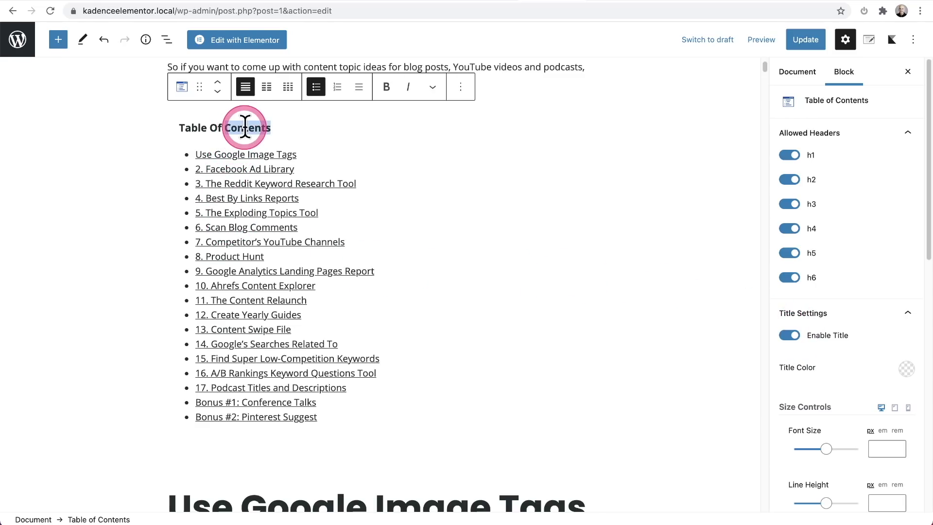
click(270, 127)
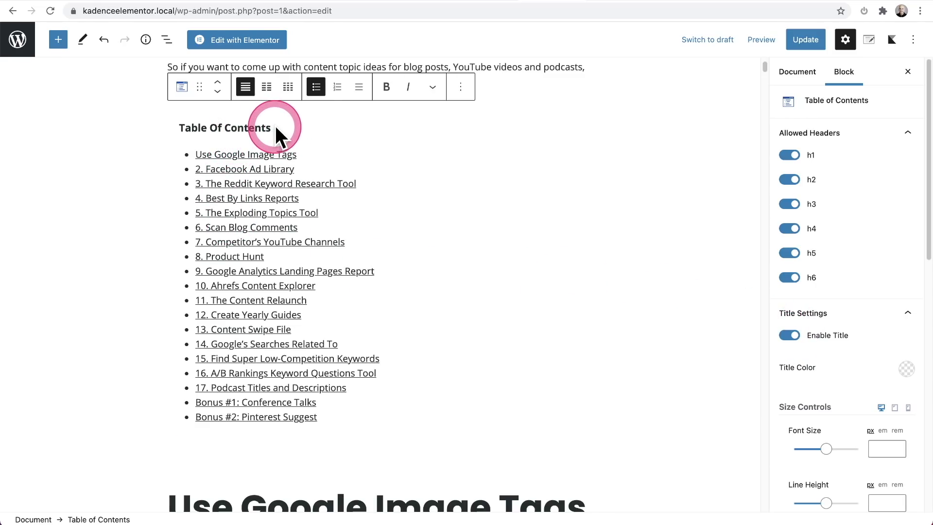
double_click(270, 127)
text(ghj)
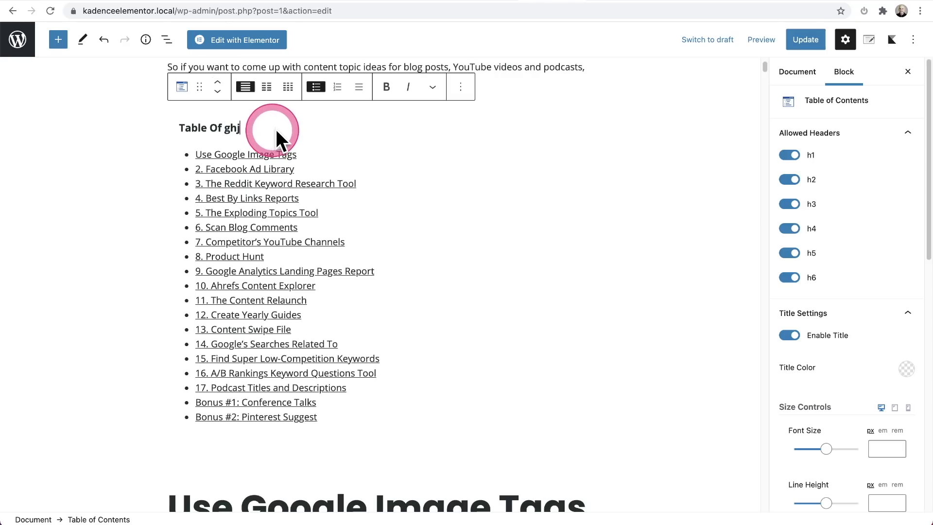
click(786, 335)
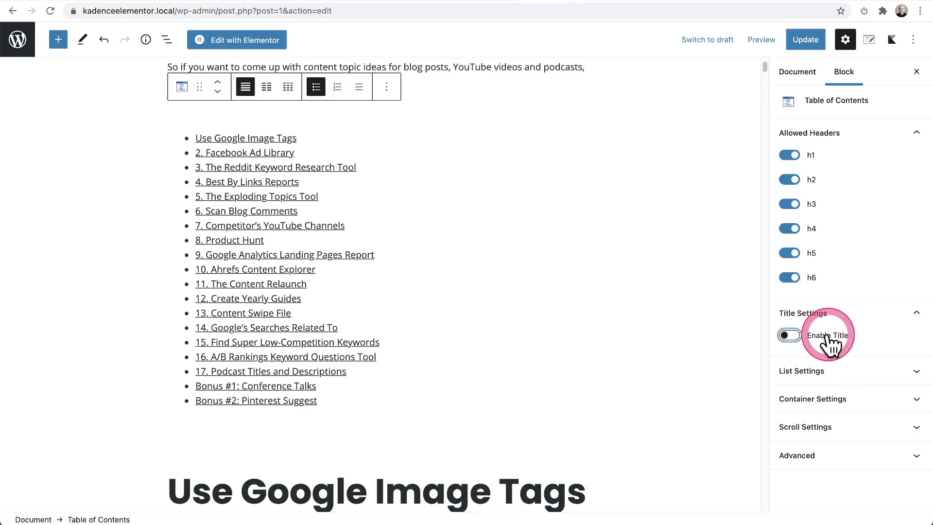
click(829, 370)
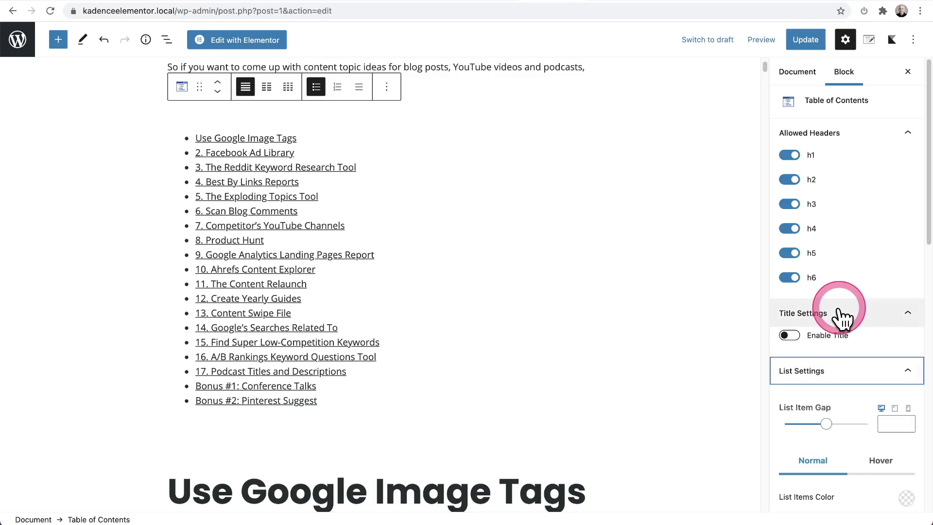
- In List Settings, set the List Link Style to Underline on Hover
scroll(840, 317, down, 4)
scroll(840, 317, up, 1)
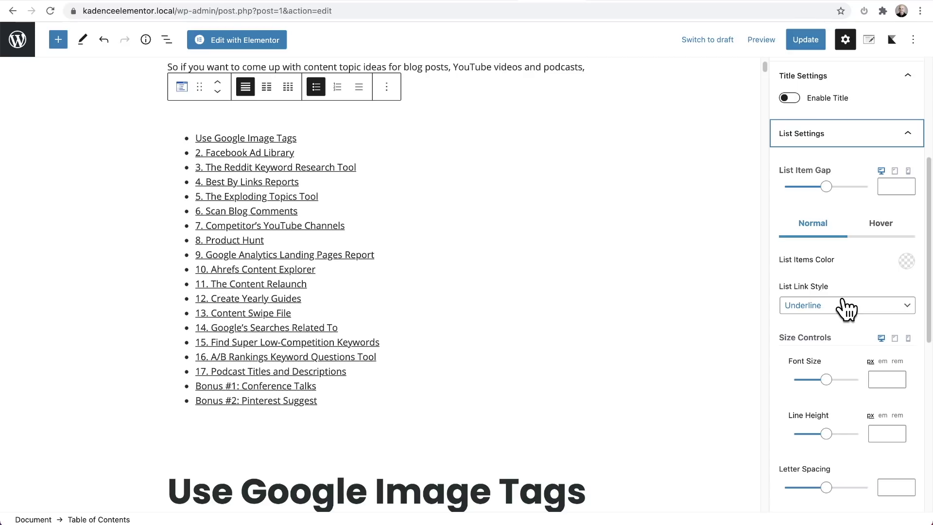
click(808, 231)
click(881, 228)
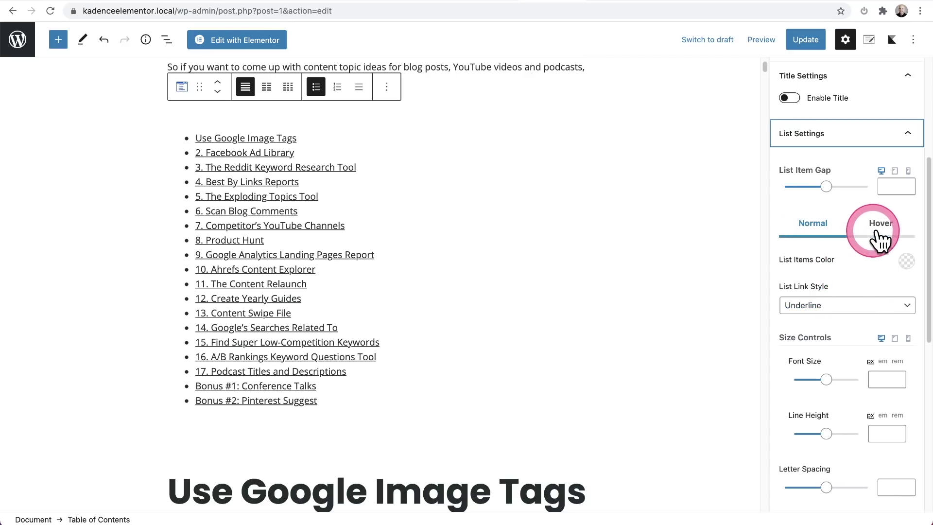
scroll(880, 229, down, 2)
click(845, 254)
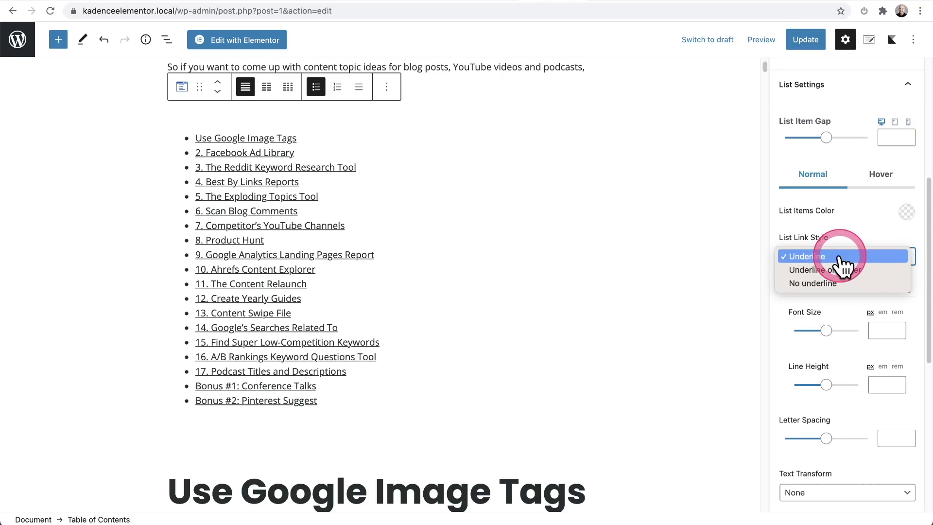
drag(839, 257, 846, 273)
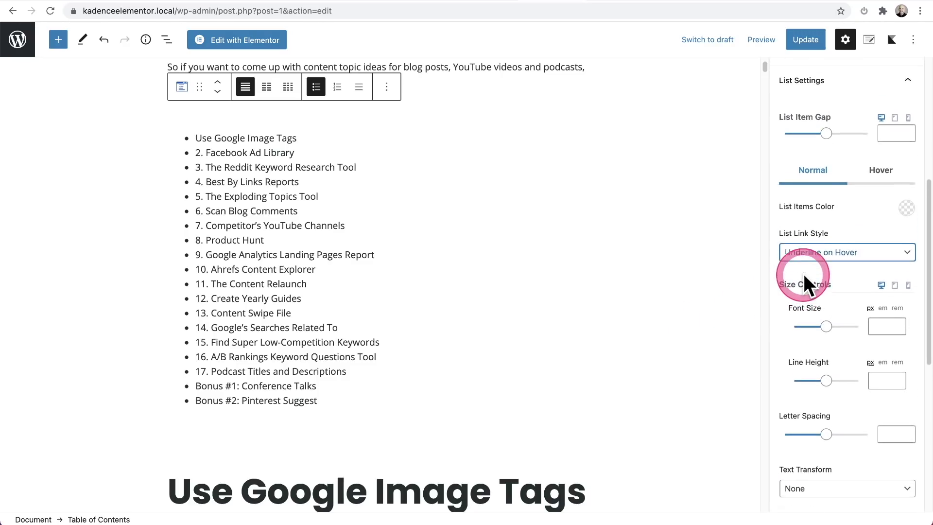
scroll(350, 270, up, 2)
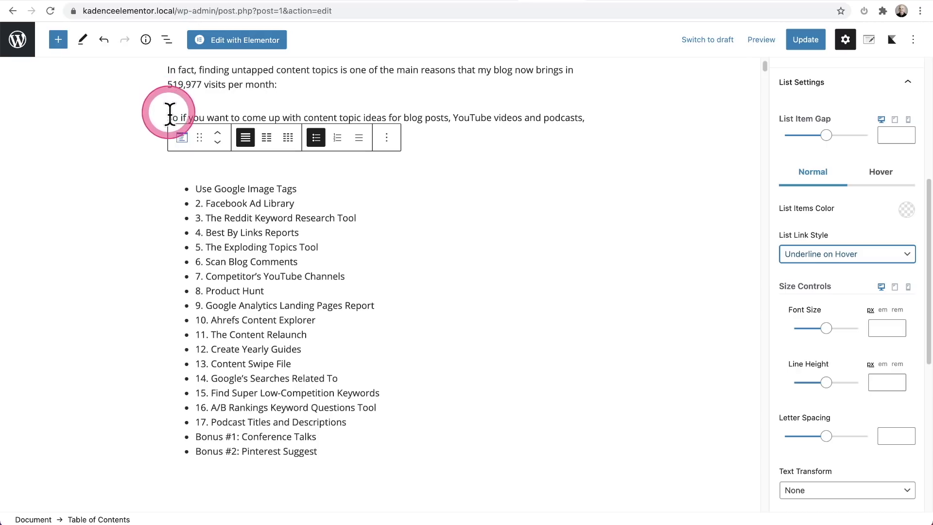
click(472, 181)
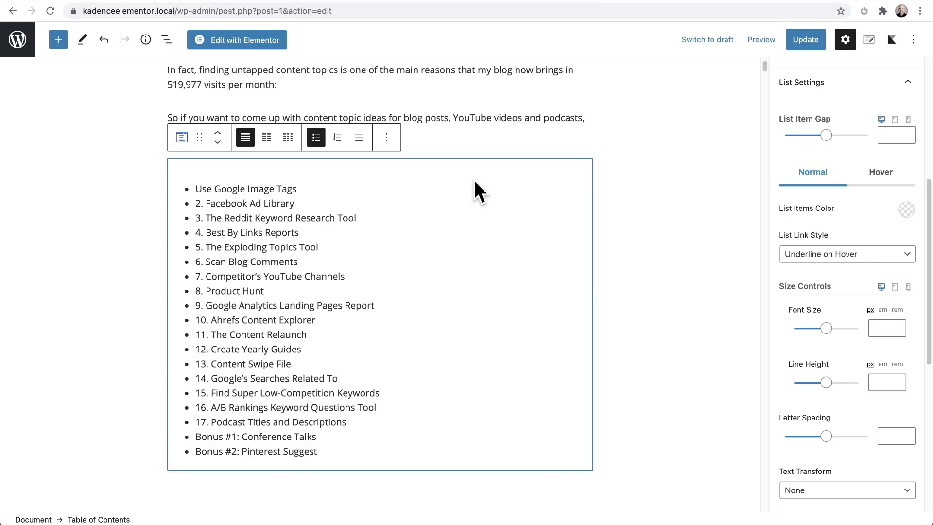
- Set the Table of Contents Container Padding to 0 in Container Settings
scroll(850, 249, down, 3)
scroll(847, 246, down, 5)
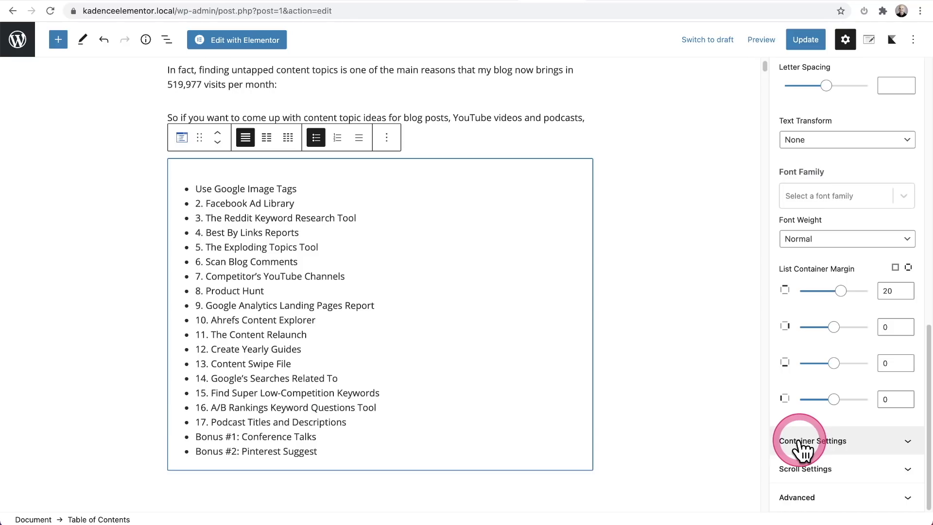
click(818, 442)
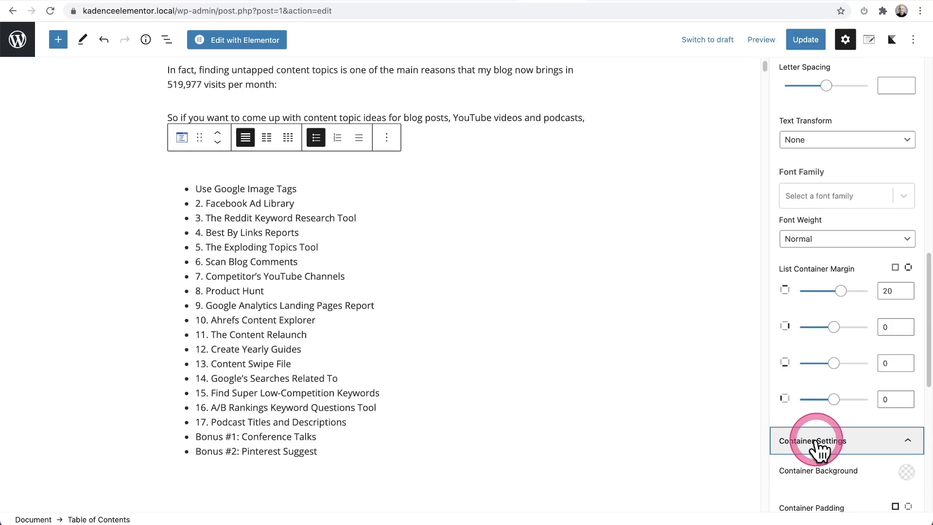
scroll(827, 371, down, 6)
drag(794, 228, 524, 278)
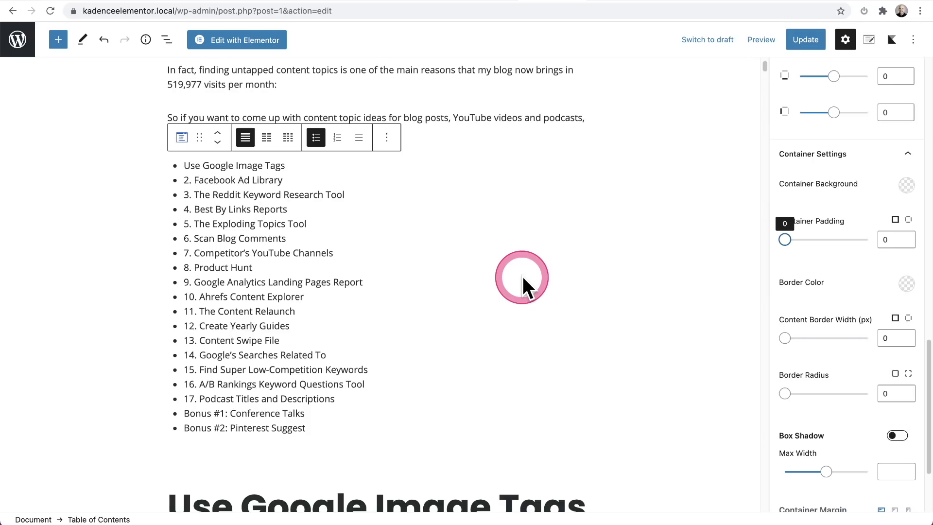
- Update the post to save the changes
scroll(835, 293, down, 5)
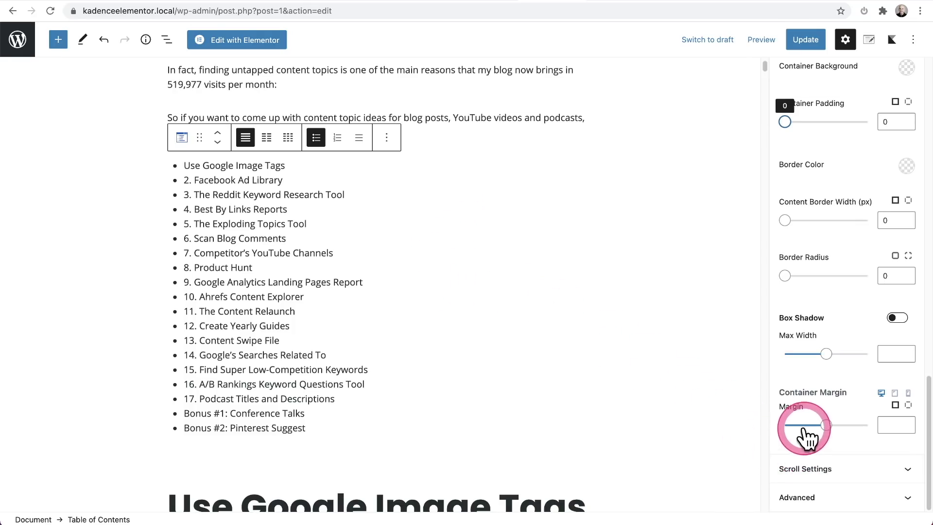
scroll(844, 385, up, 5)
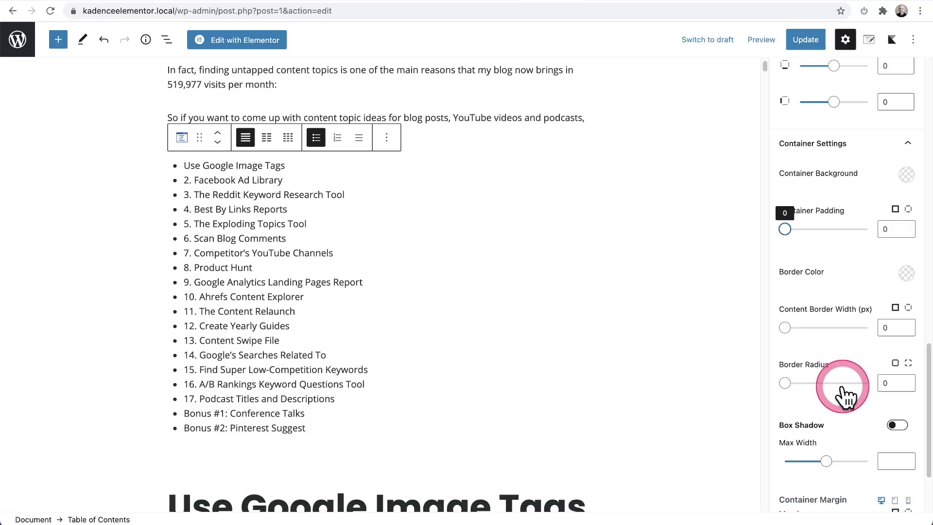
scroll(842, 389, up, 20)
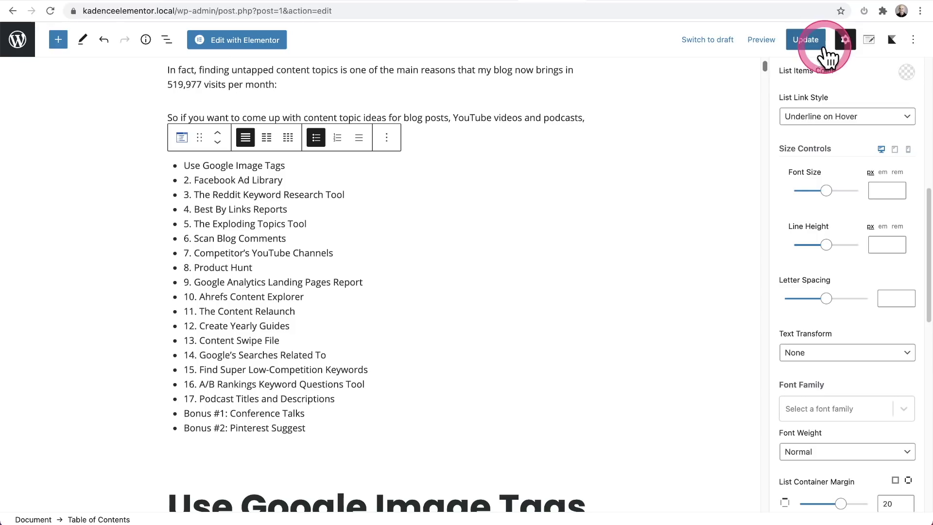
click(806, 39)
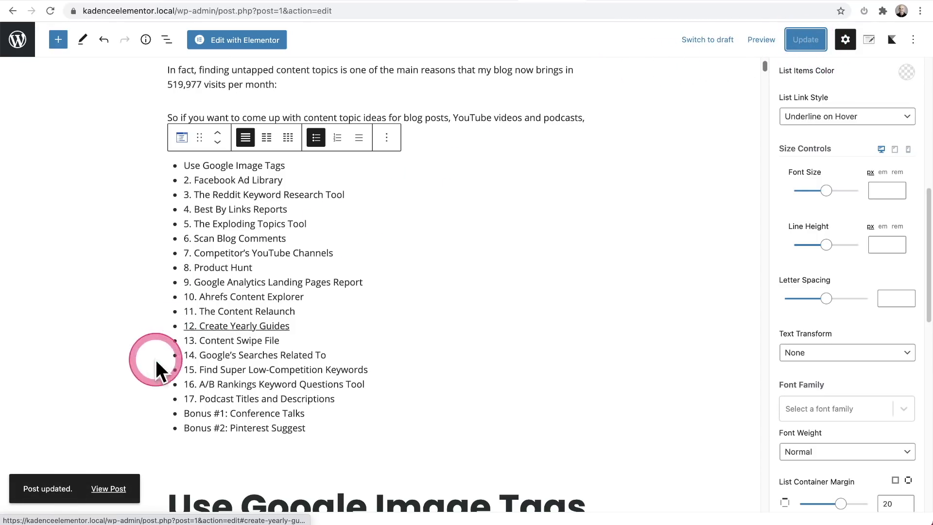
- View the published post and use TOC item 5 to jump to the Exploding Topics Tool section
click(108, 489)
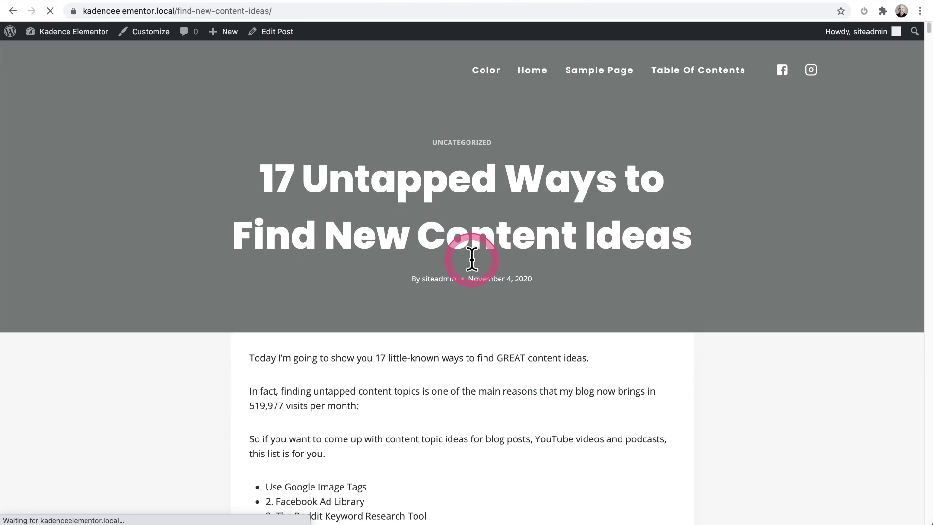
scroll(466, 263, down, 5)
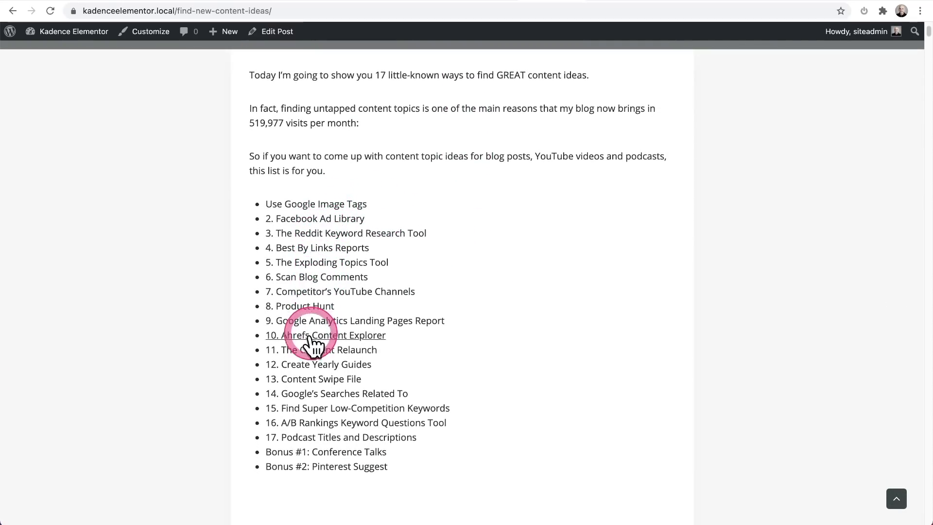
click(303, 265)
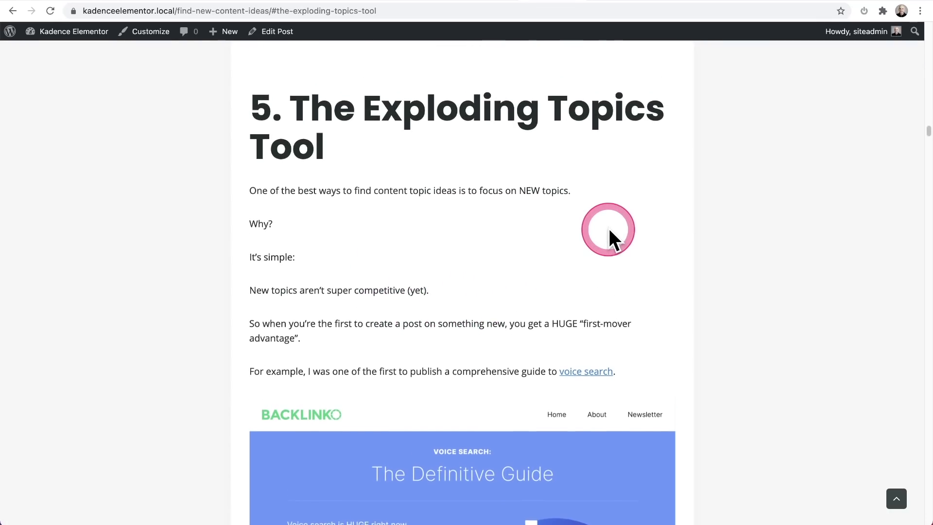
scroll(608, 228, up, 2)
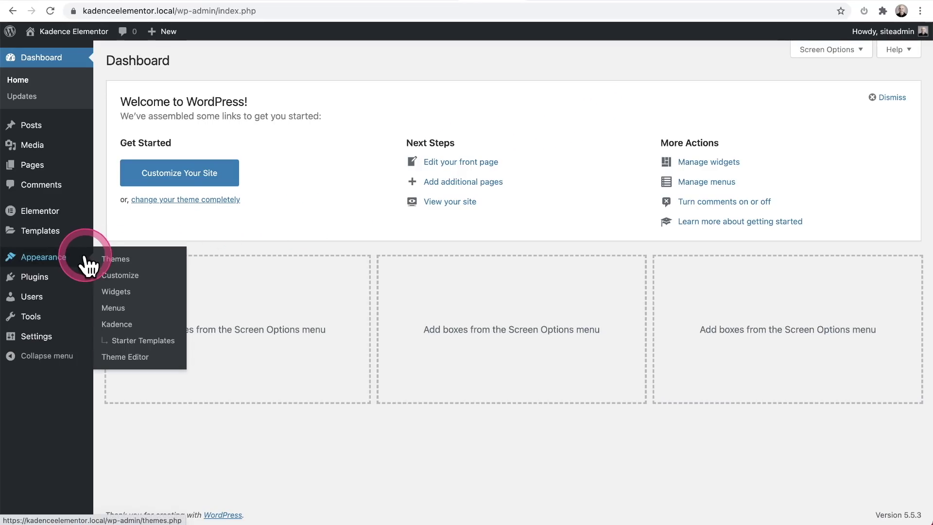
- Go from the installed Themes page in WordPress Admin to the WordPress.org themes directory tab
click(103, 262)
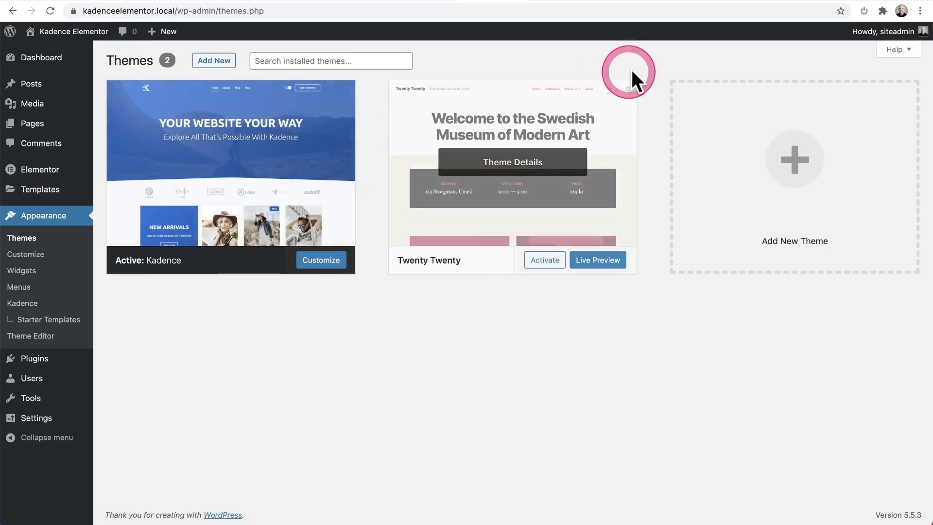
click(727, 1)
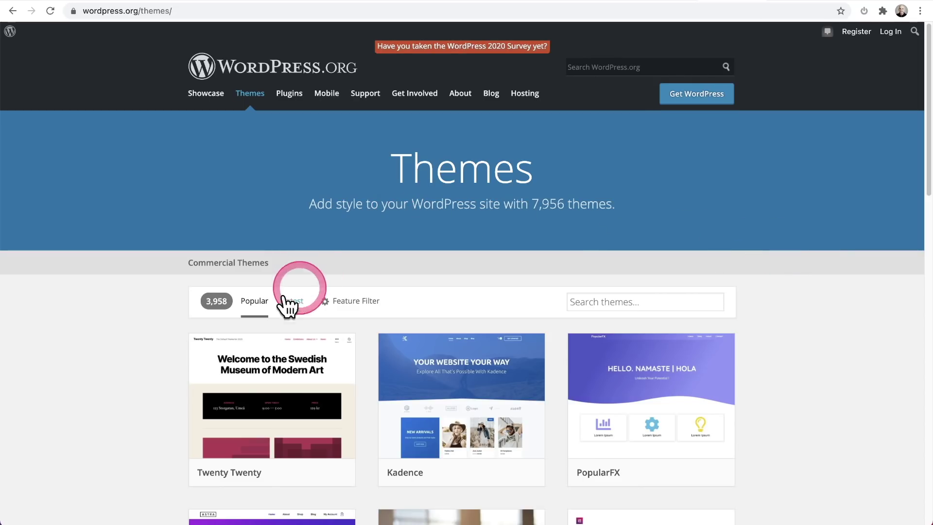
- Browse the WordPress.org popular themes list and look at the Kadence theme card
scroll(698, 198, down, 1)
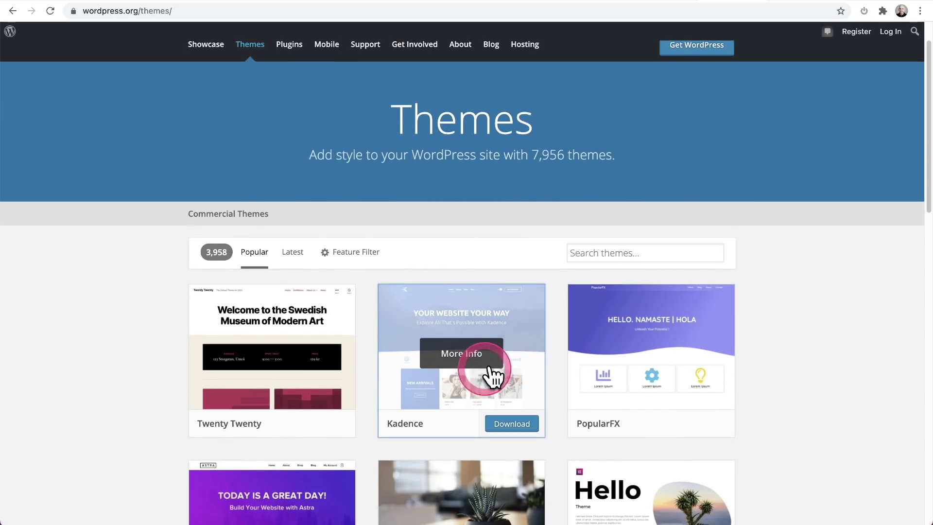
scroll(486, 350, up, 1)
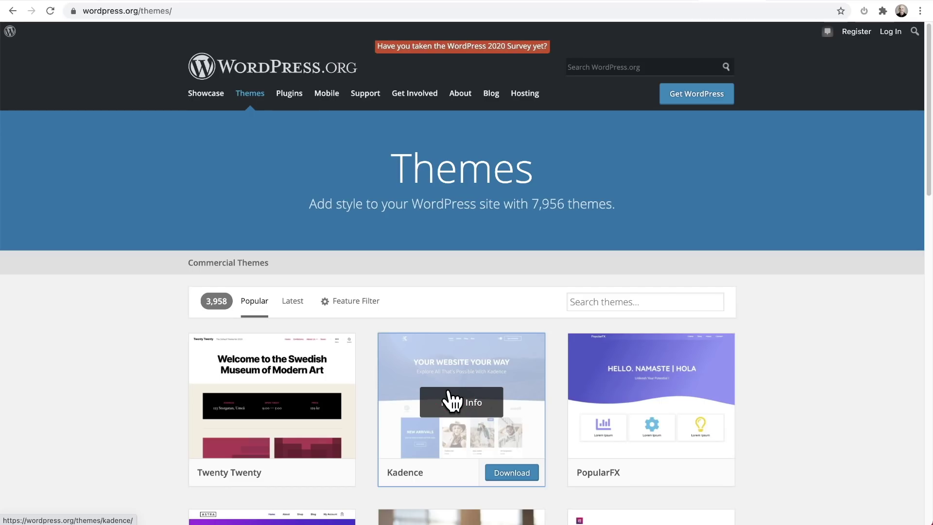
drag(523, 264, 578, 246)
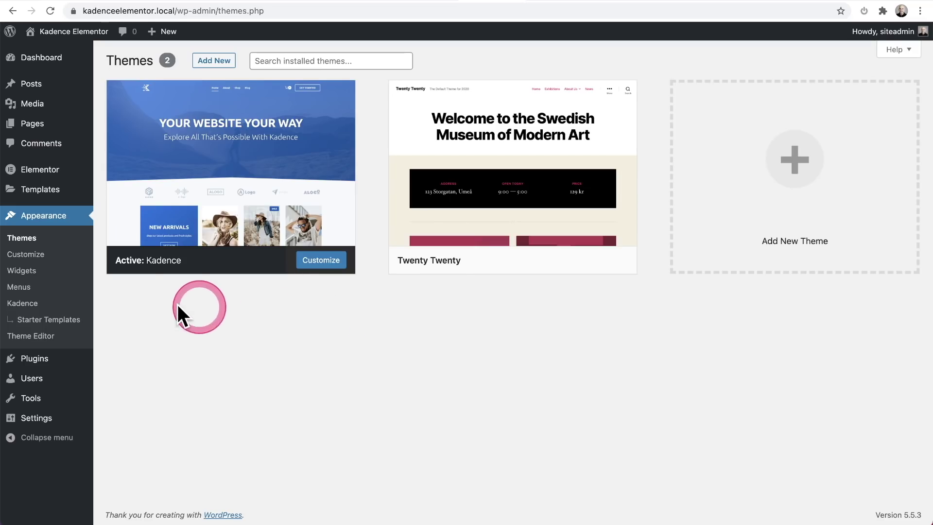
- Enable Kadence's Hooked Elements Pro addon, reload, and go to the empty Kadence Elements list
click(22, 303)
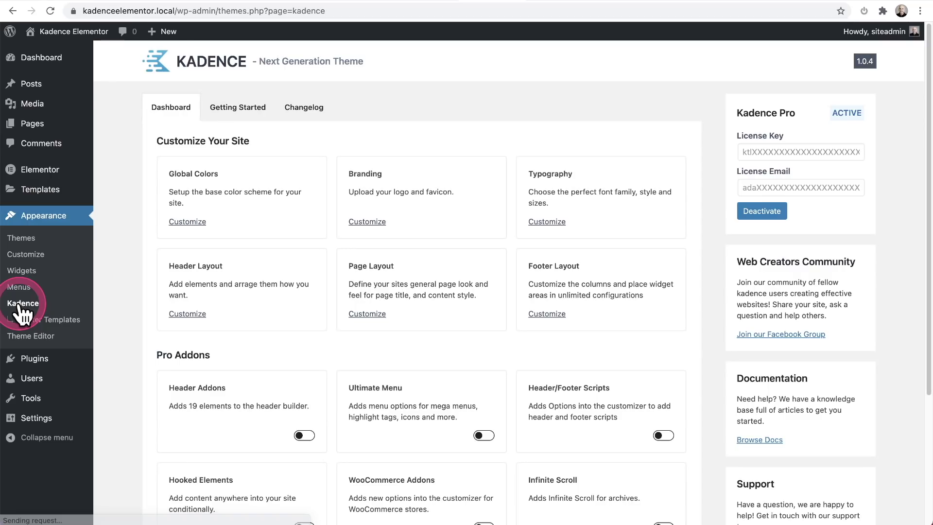
click(165, 309)
scroll(158, 311, down, 1)
scroll(150, 311, down, 3)
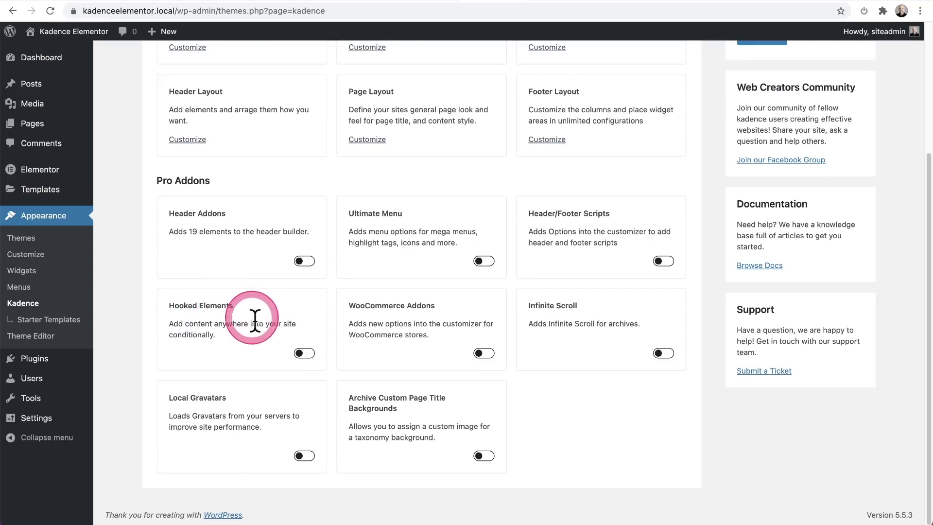
click(305, 353)
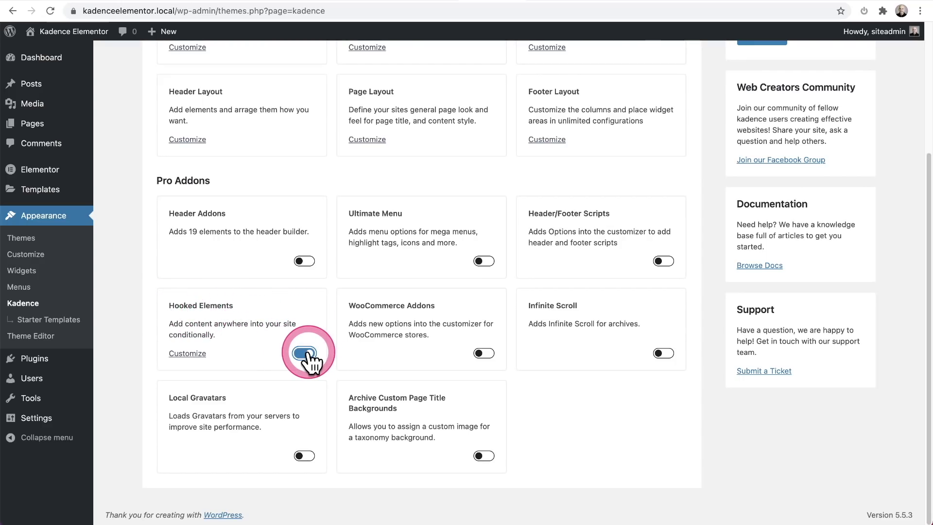
click(51, 11)
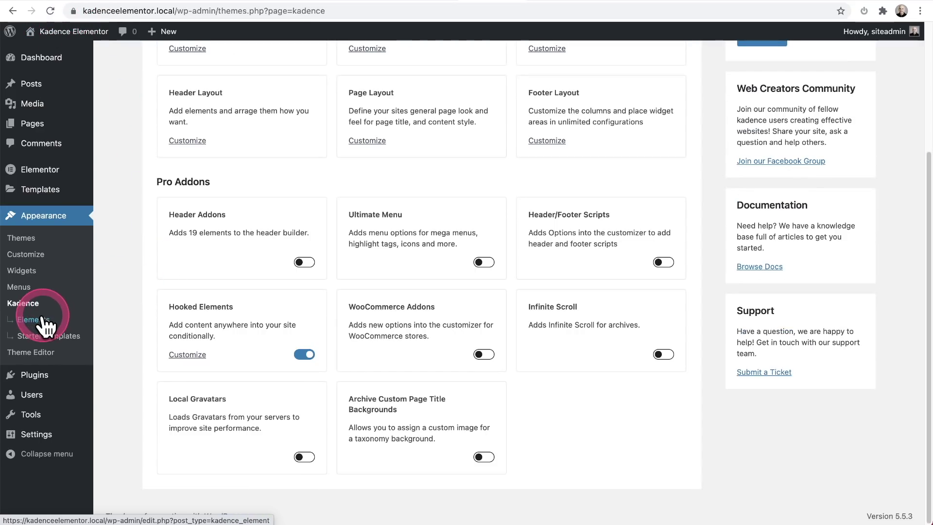
click(41, 320)
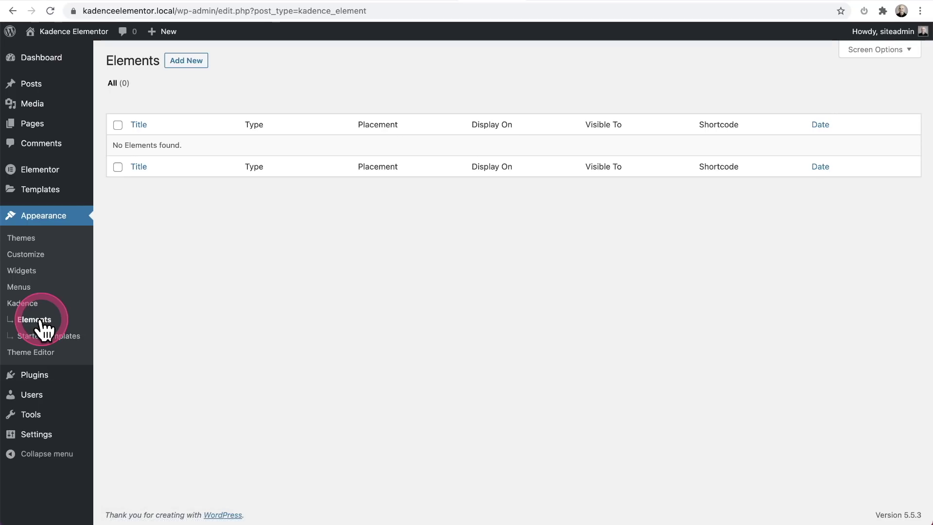
- Add a new DEFAULT Kadence element titled 'Table Of Contents'
click(182, 63)
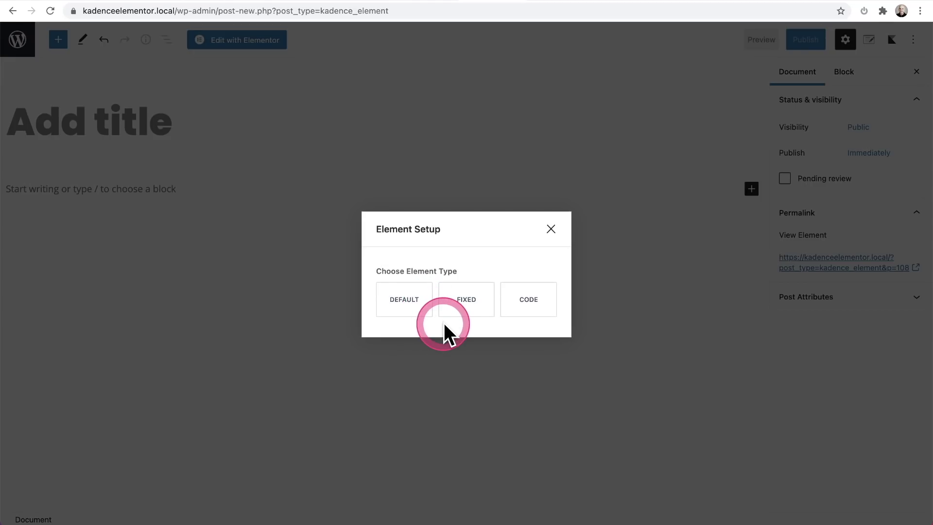
click(414, 301)
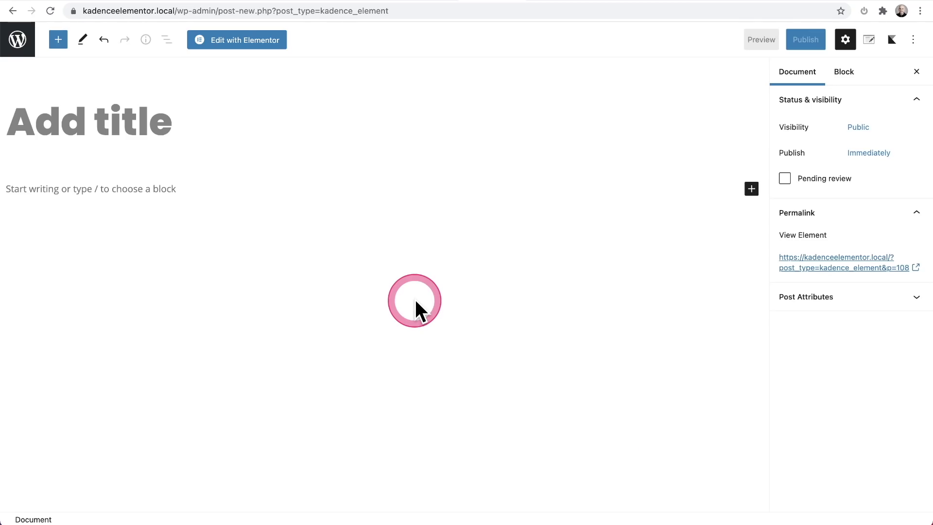
click(110, 121)
text(Table Of Contents)
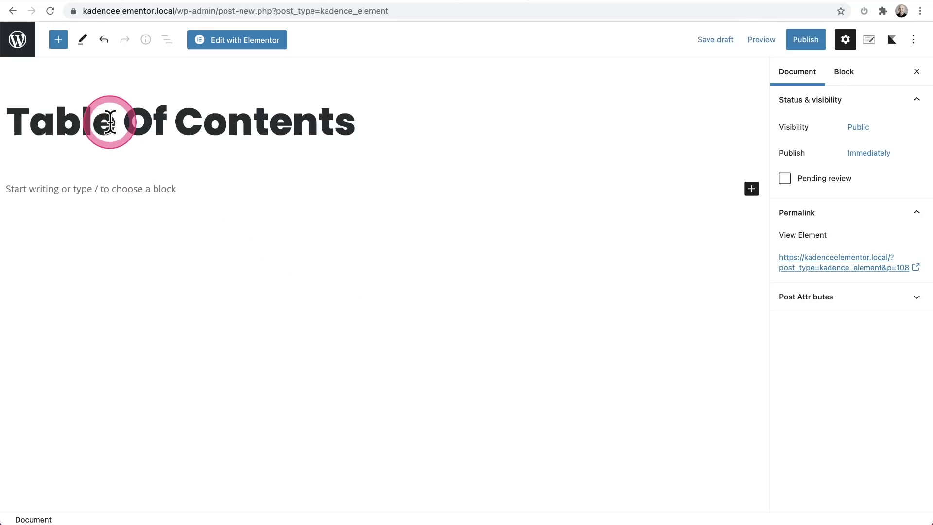
- Insert a Table of Contents block into the element's content using the /tab shortcut
click(97, 189)
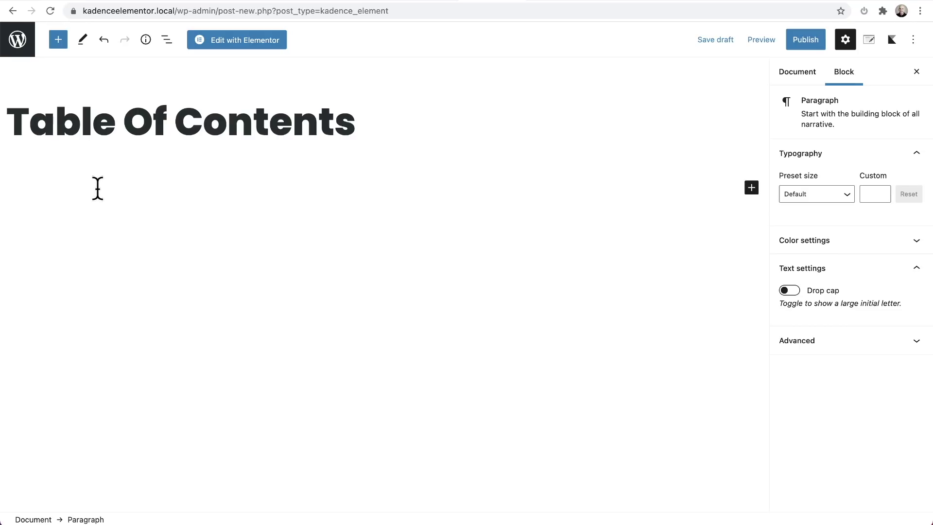
text(/)
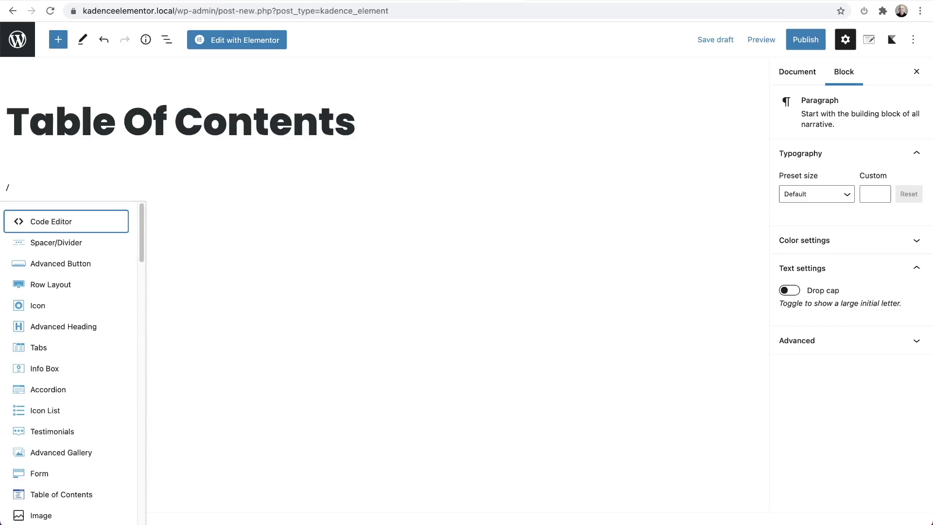
text(tab)
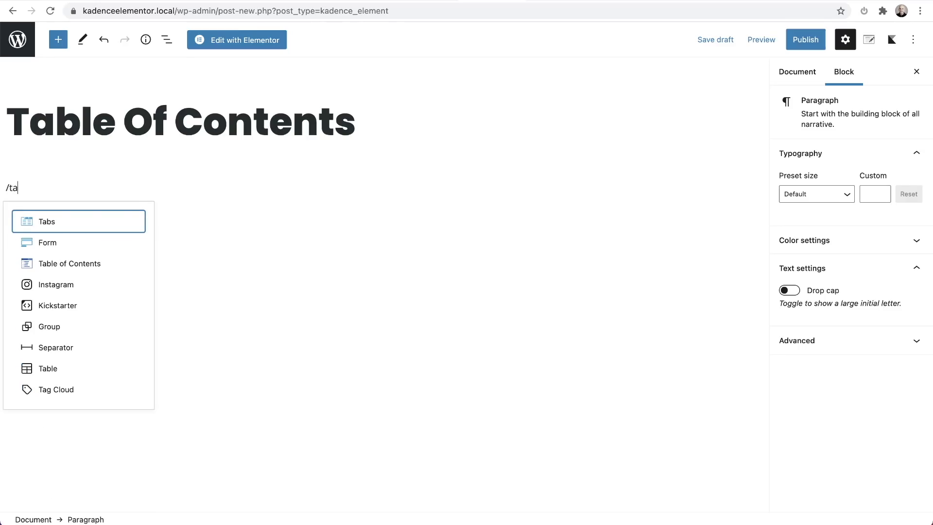
click(122, 130)
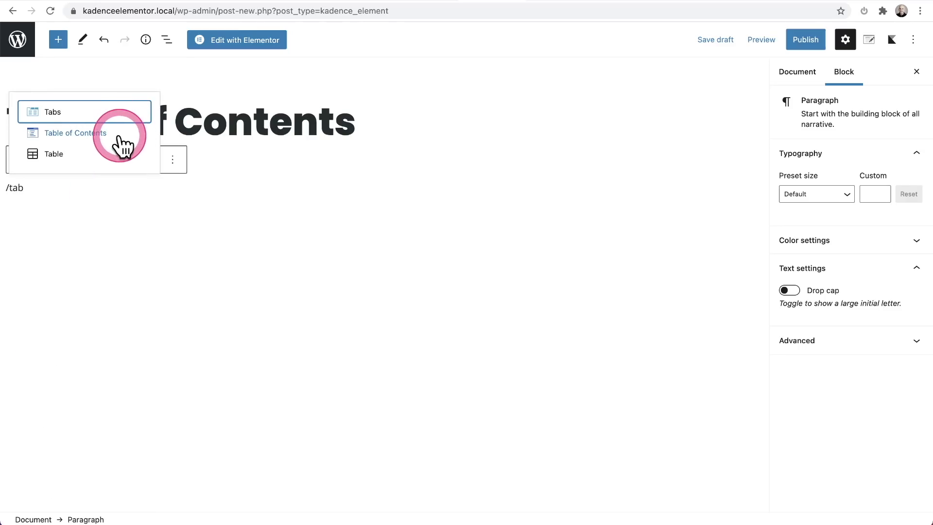
click(124, 201)
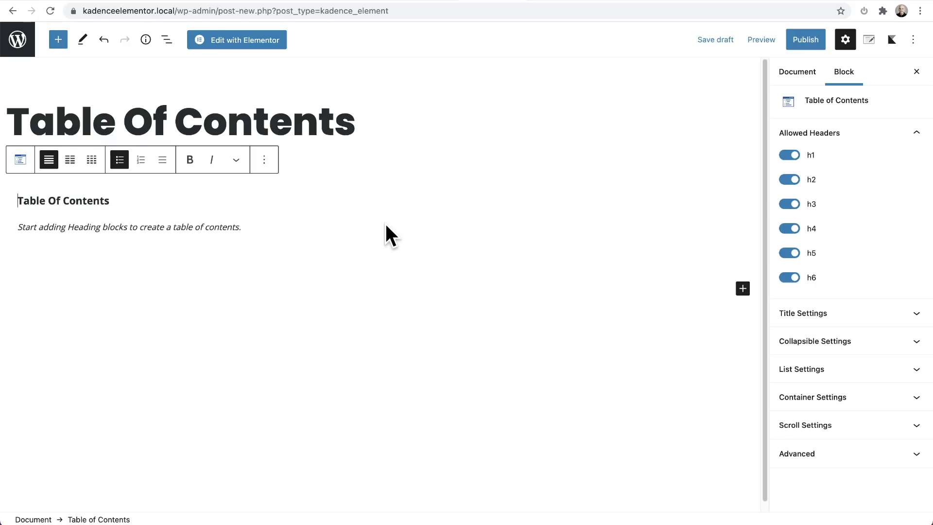
- Show the element's Element Settings panel in the editor sidebar
click(870, 41)
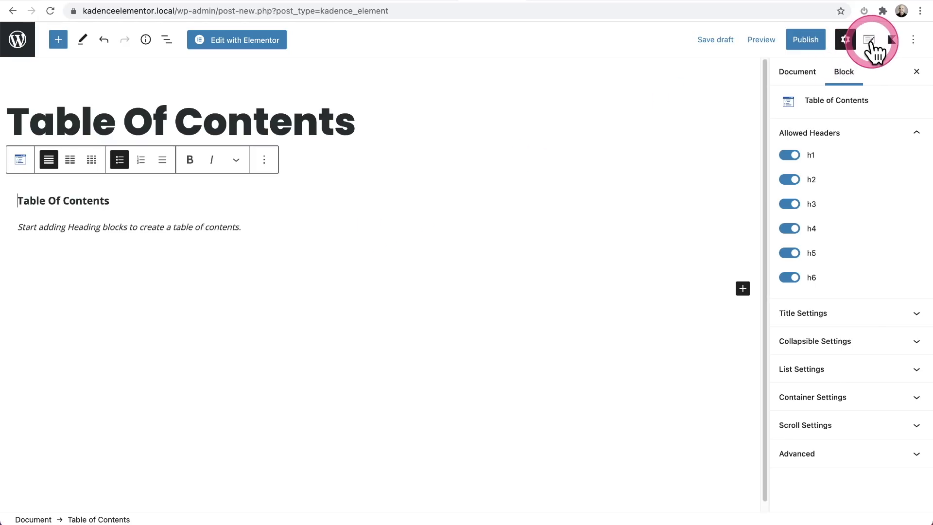
click(842, 106)
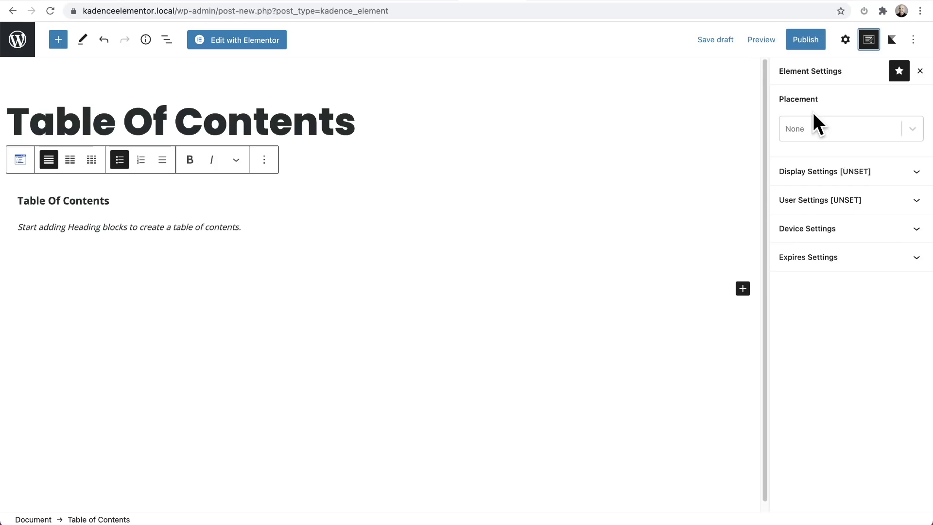
drag(605, 160, 346, 210)
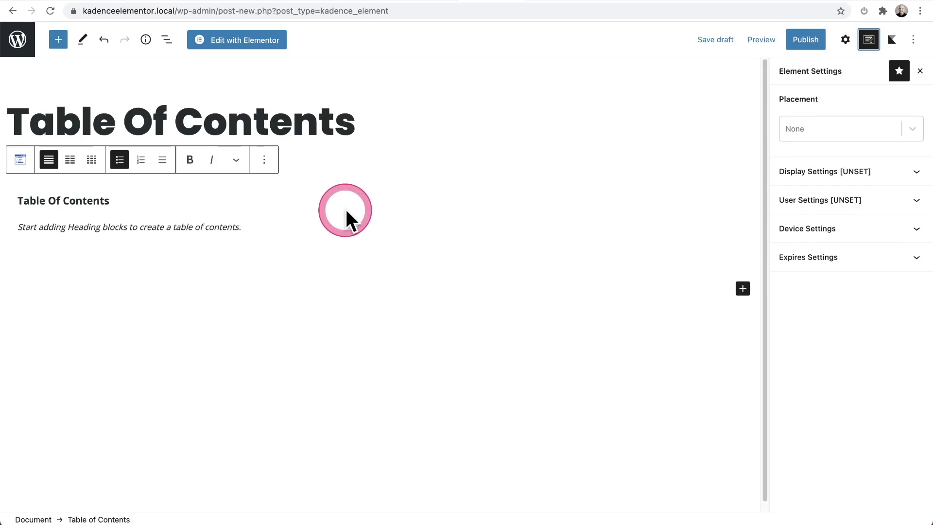
drag(799, 145, 912, 141)
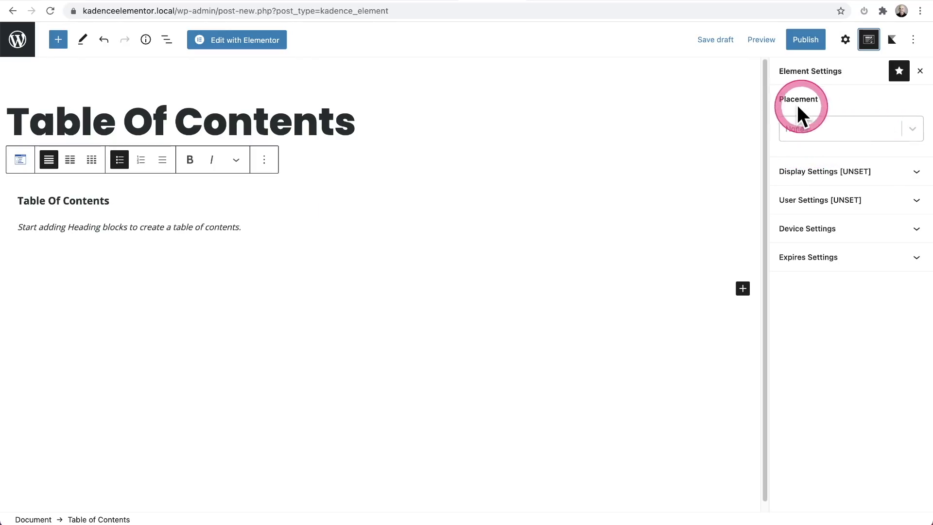
- Scroll the Placement dropdown down to the Content and Sidebar group and pick Before Content
click(916, 134)
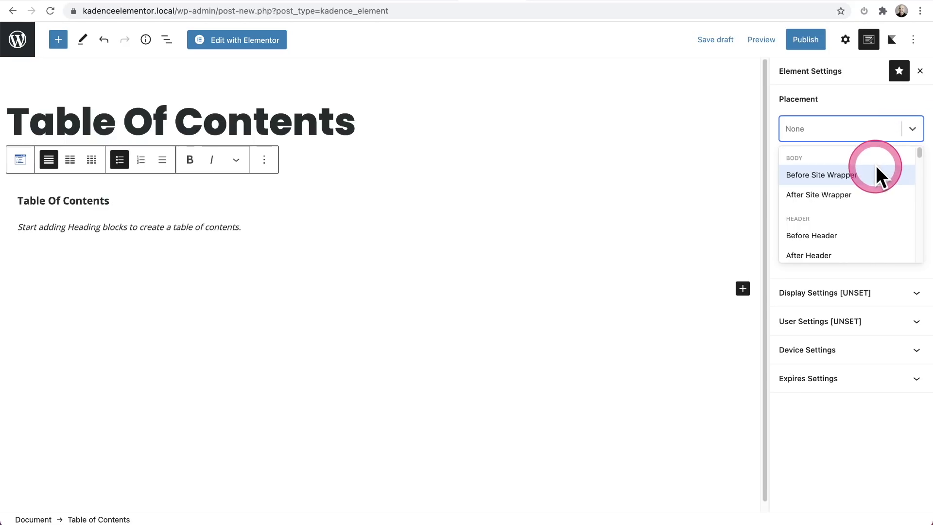
scroll(859, 223, down, 4)
scroll(859, 226, down, 3)
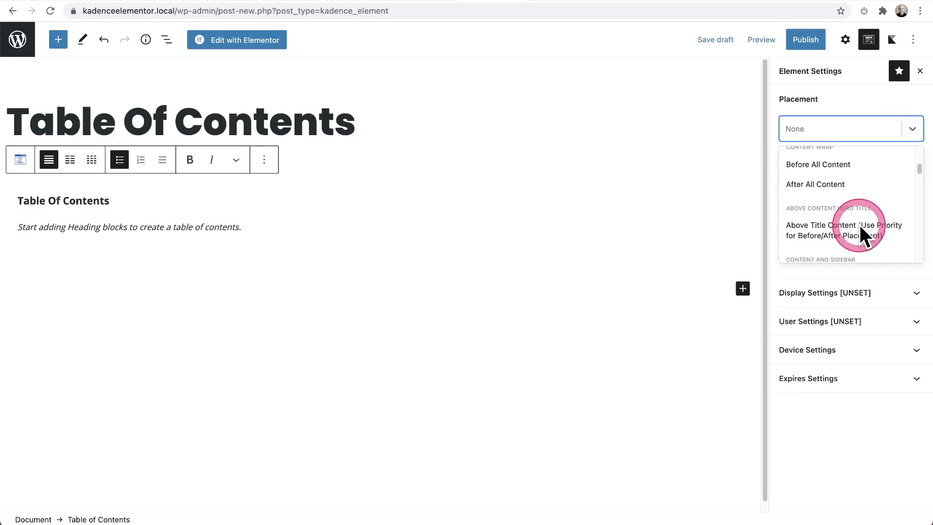
scroll(867, 221, down, 4)
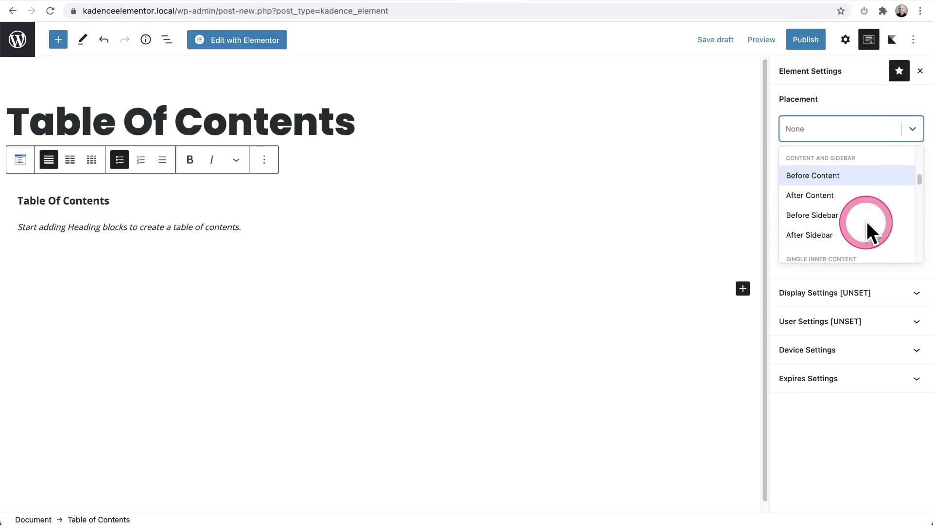
scroll(867, 220, down, 5)
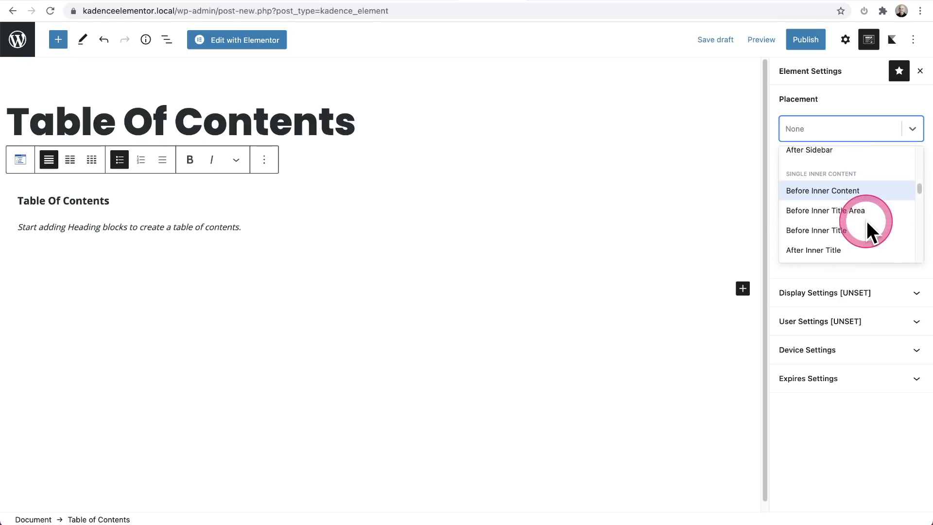
scroll(867, 221, down, 6)
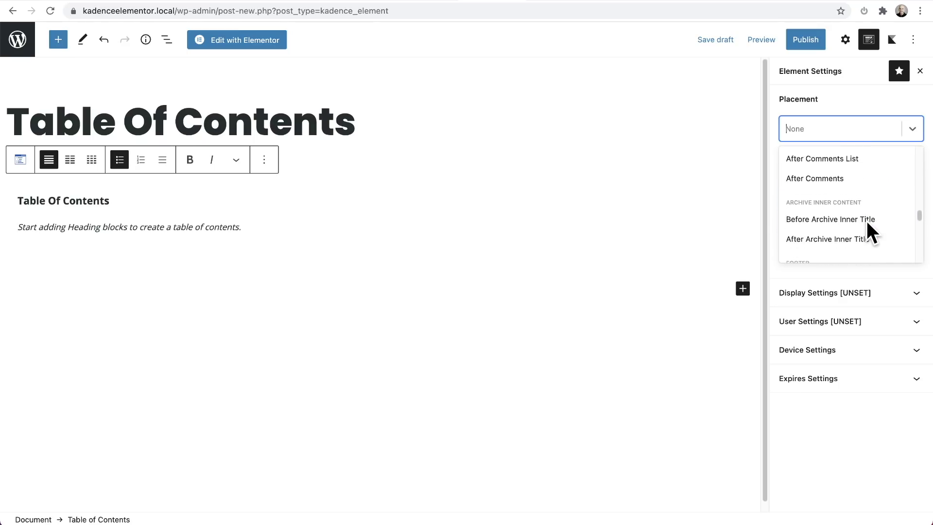
scroll(867, 220, down, 8)
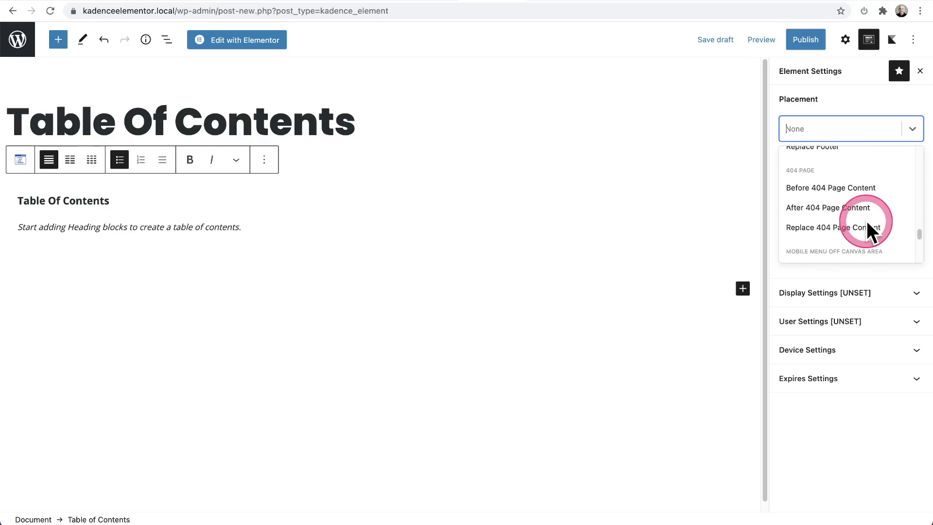
scroll(867, 221, down, 3)
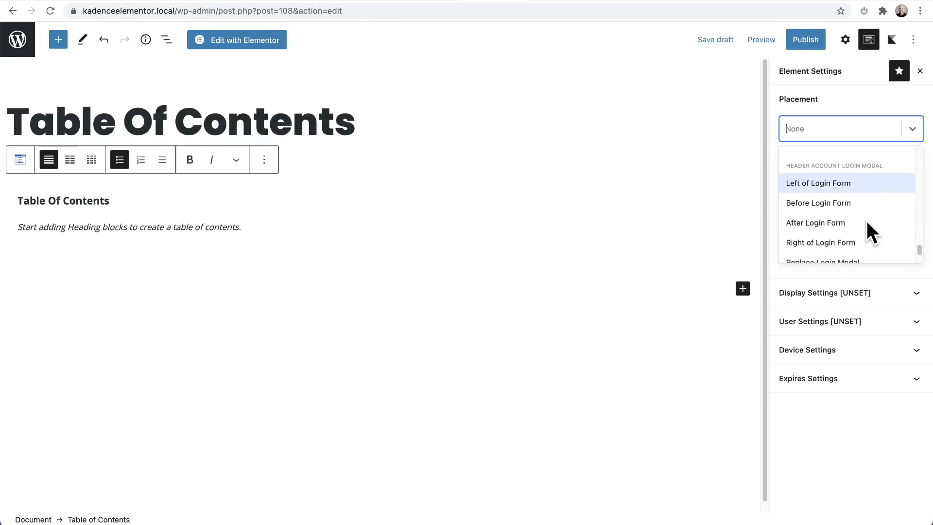
scroll(867, 222, up, 15)
scroll(865, 215, down, 1)
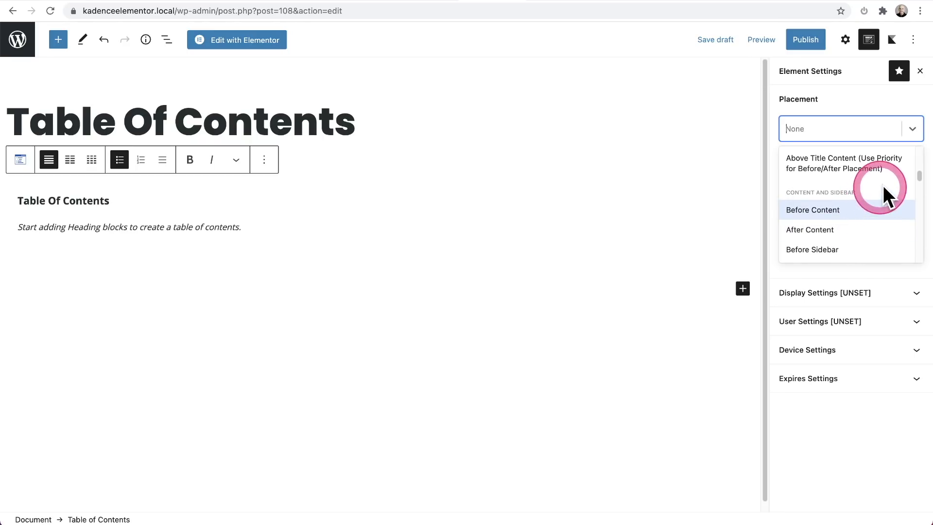
scroll(919, 178, down, 1)
scroll(918, 185, down, 1)
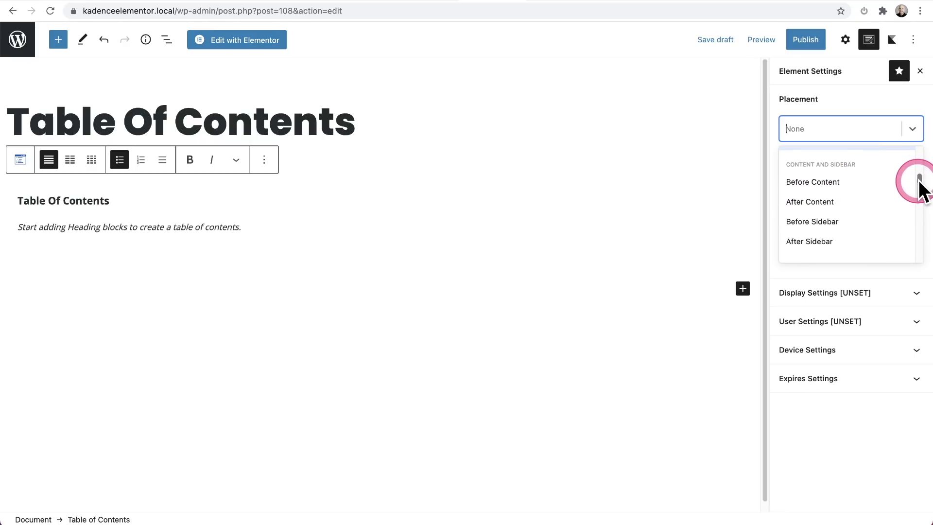
click(856, 184)
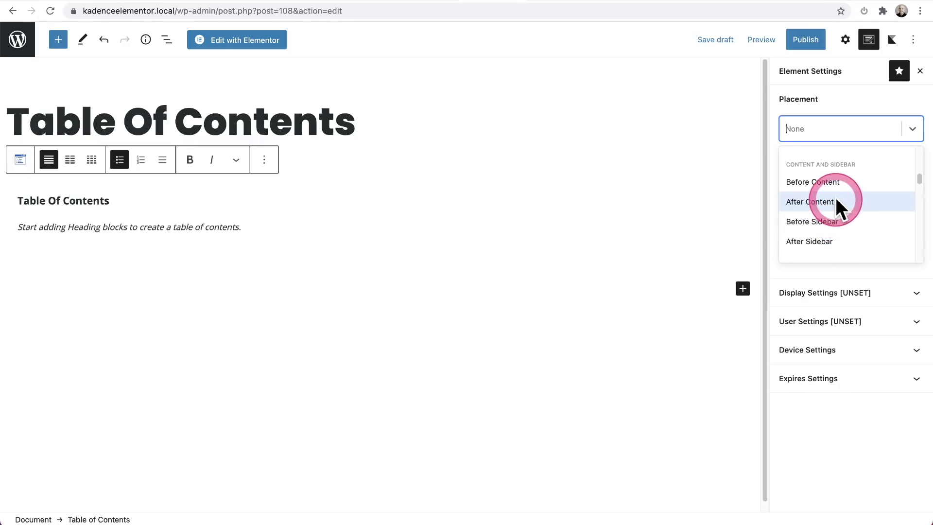
- Set placement to Before Content and show the element on Single Posts, All posts
click(833, 182)
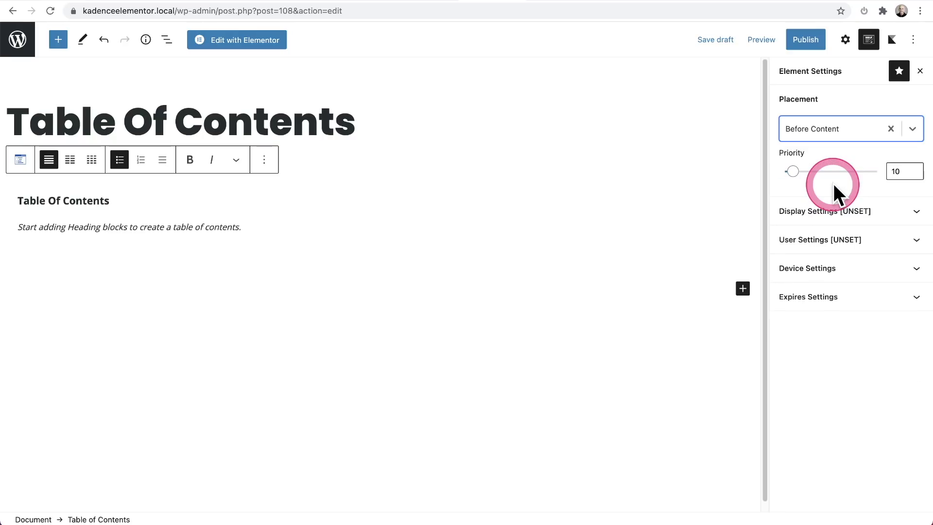
click(835, 214)
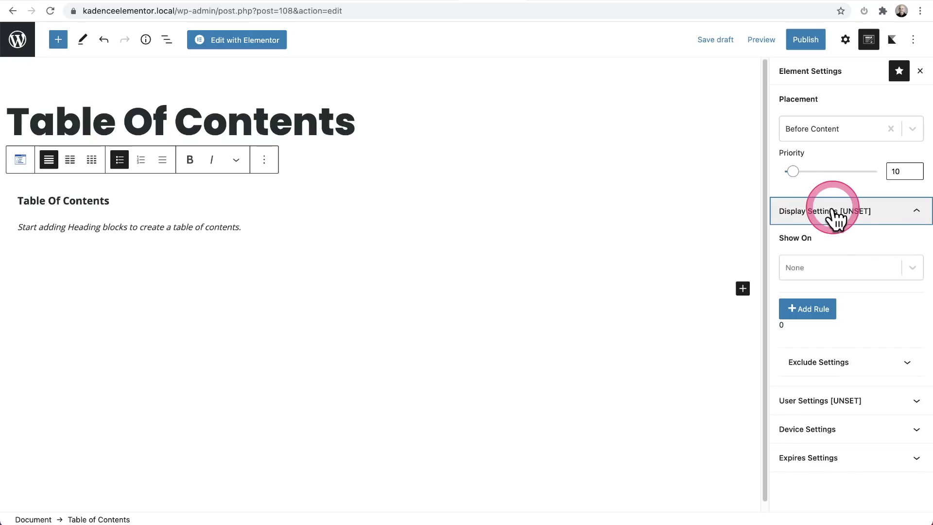
click(850, 266)
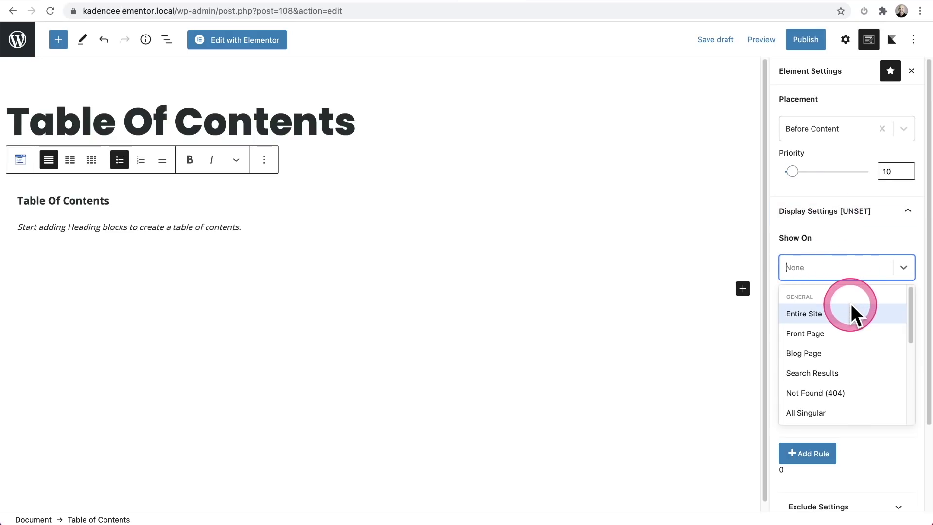
scroll(842, 345, down, 3)
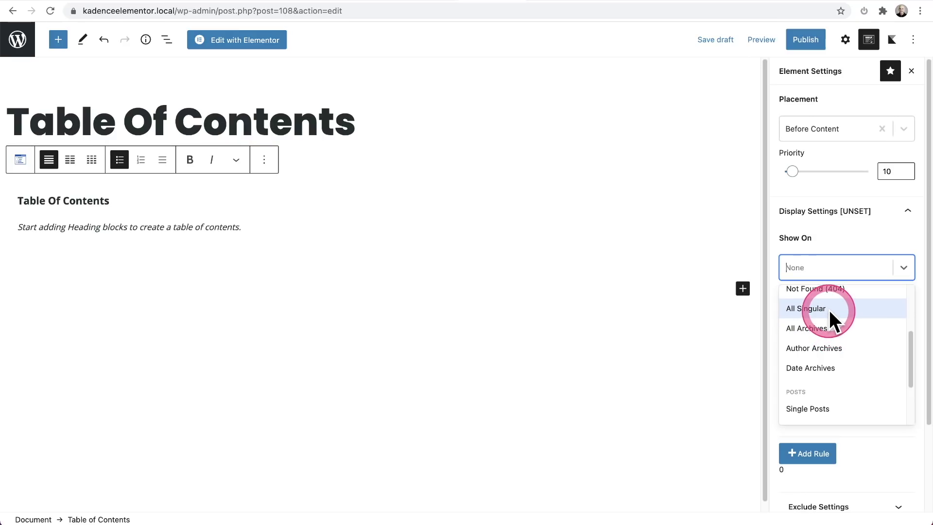
click(832, 409)
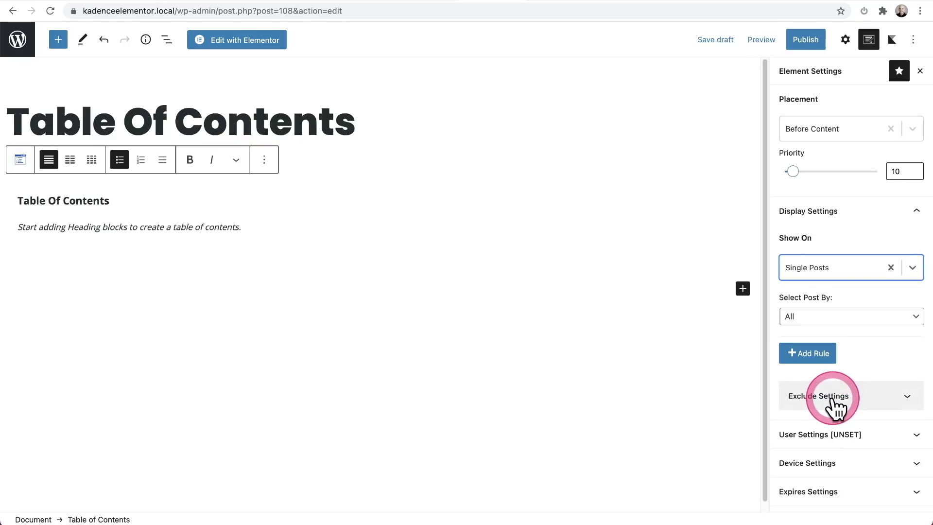
click(836, 318)
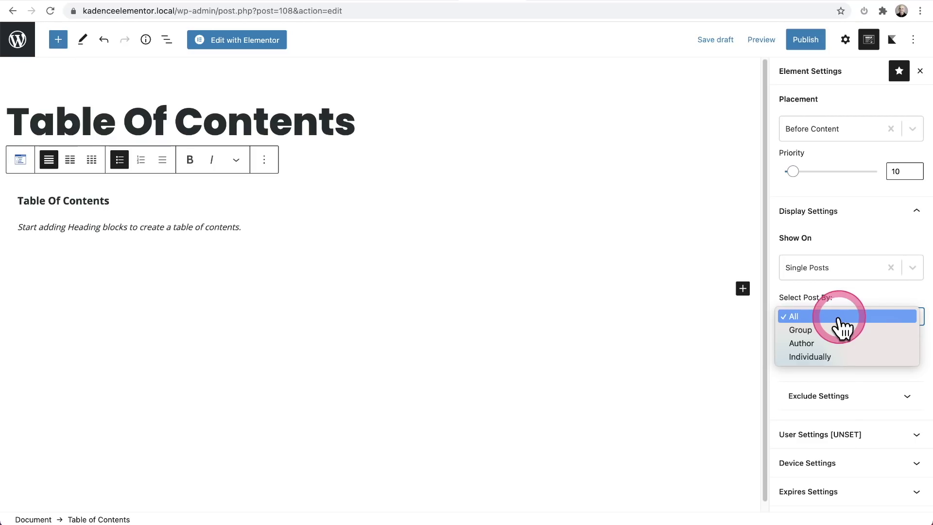
click(846, 302)
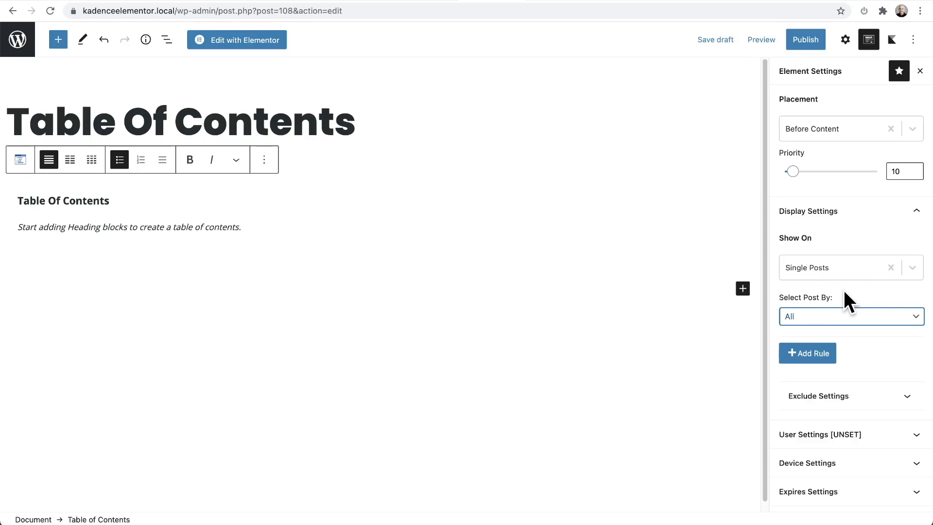
drag(843, 295, 840, 397)
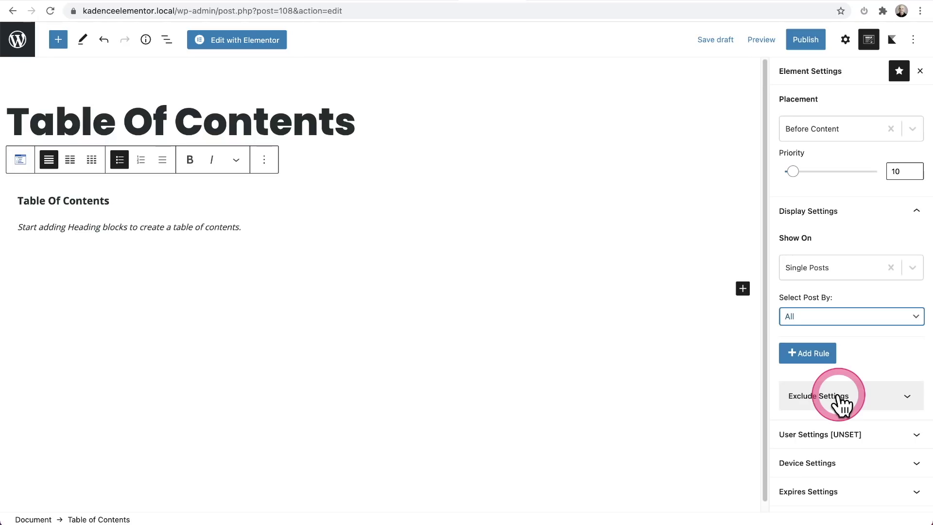
- Make the element visible to All Users on all devices
click(829, 434)
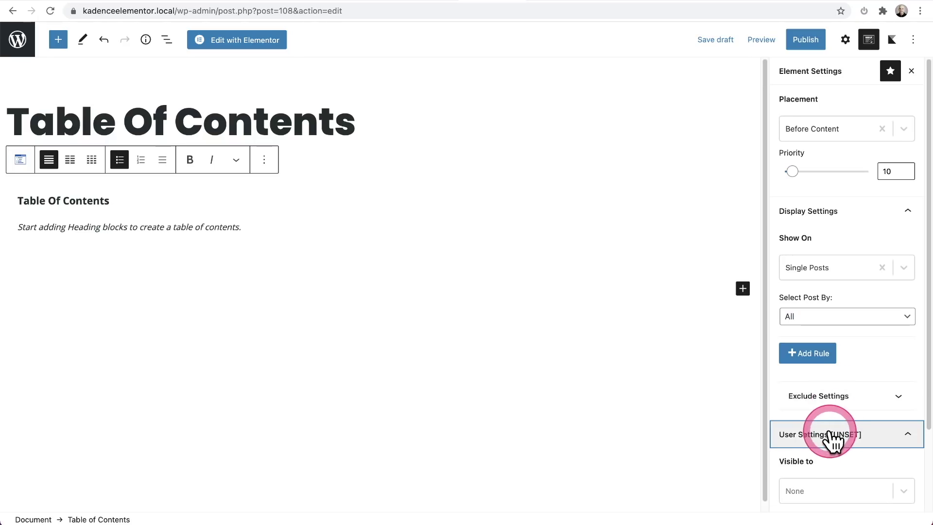
click(851, 382)
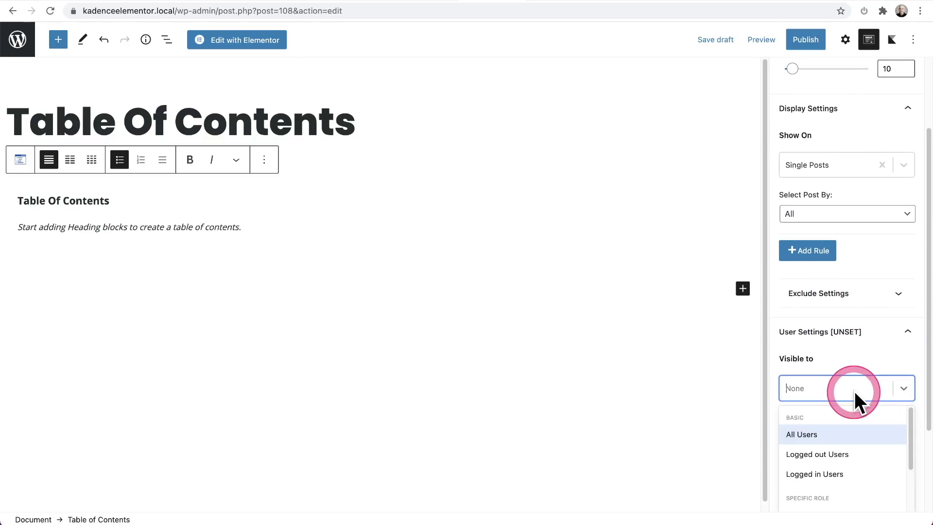
click(837, 431)
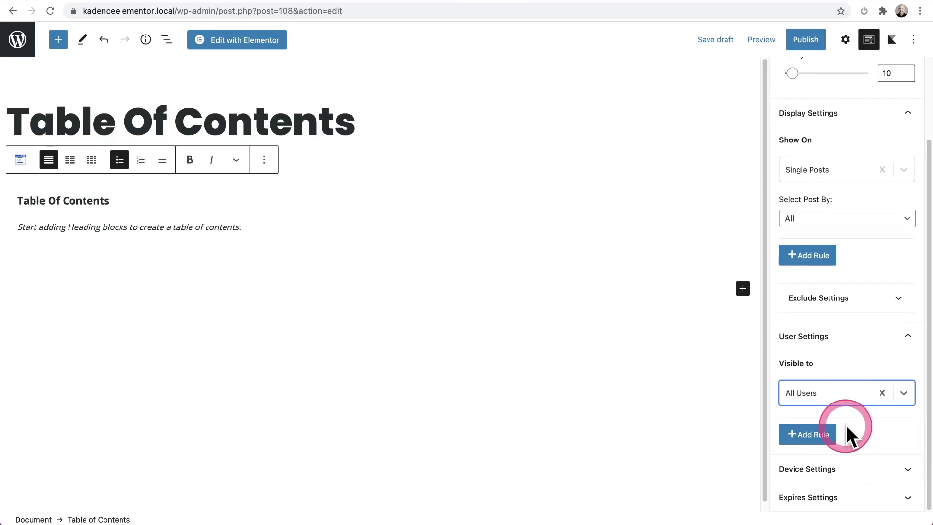
click(850, 468)
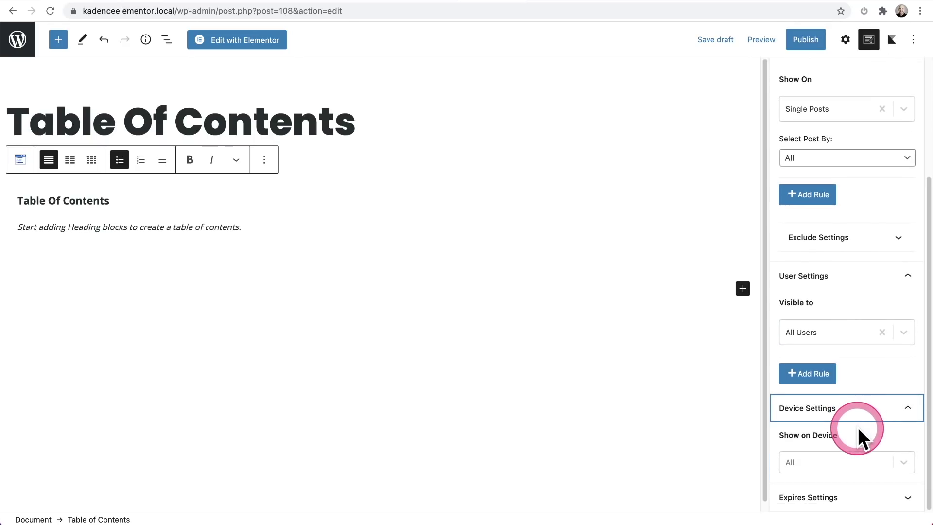
click(862, 460)
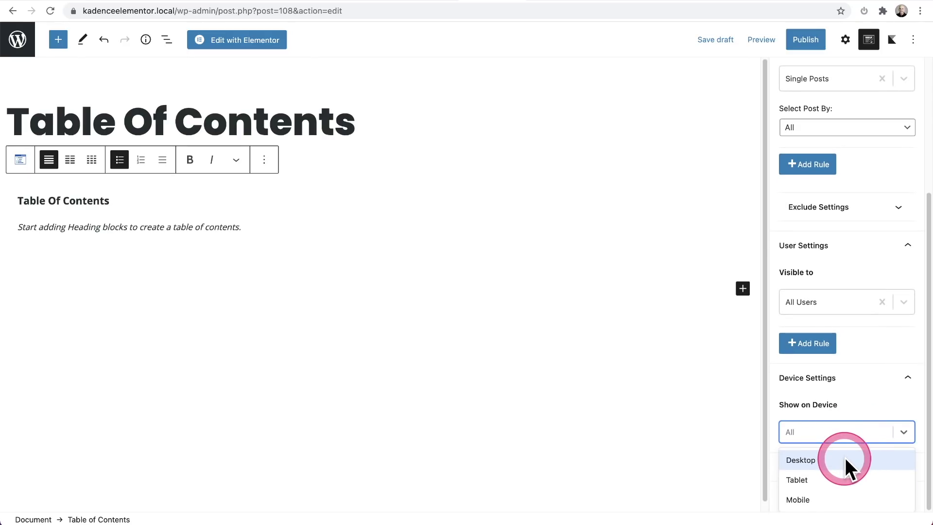
click(854, 411)
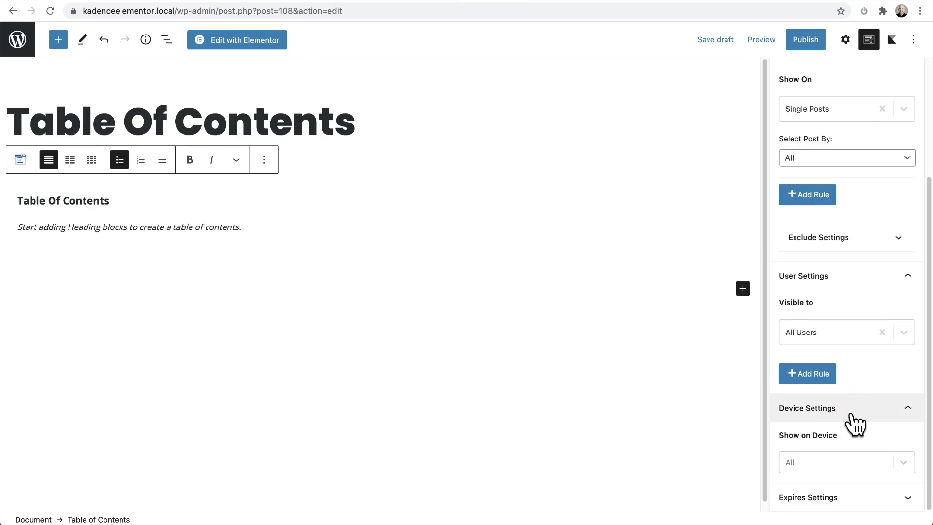
- Publish the TOC element and reload the front-end post to see the Table of Contents
click(804, 40)
click(810, 42)
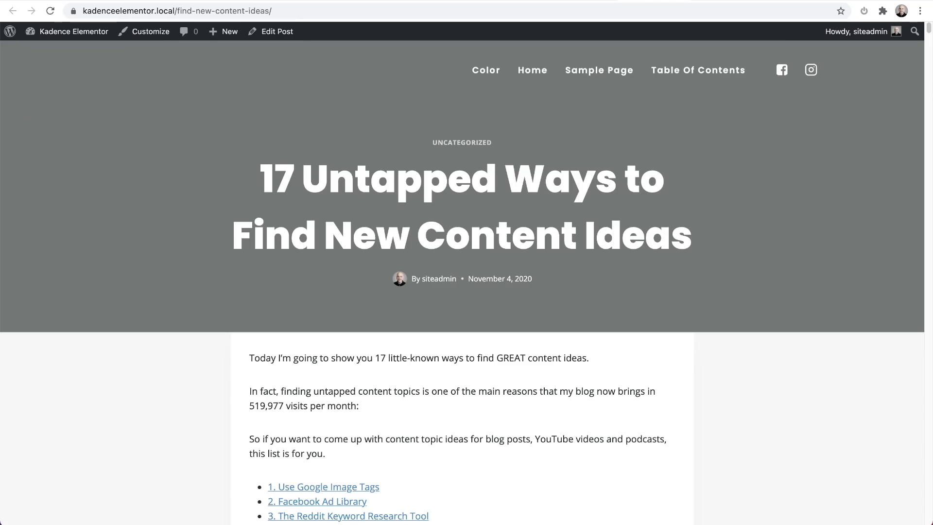
click(339, 11)
key(Return)
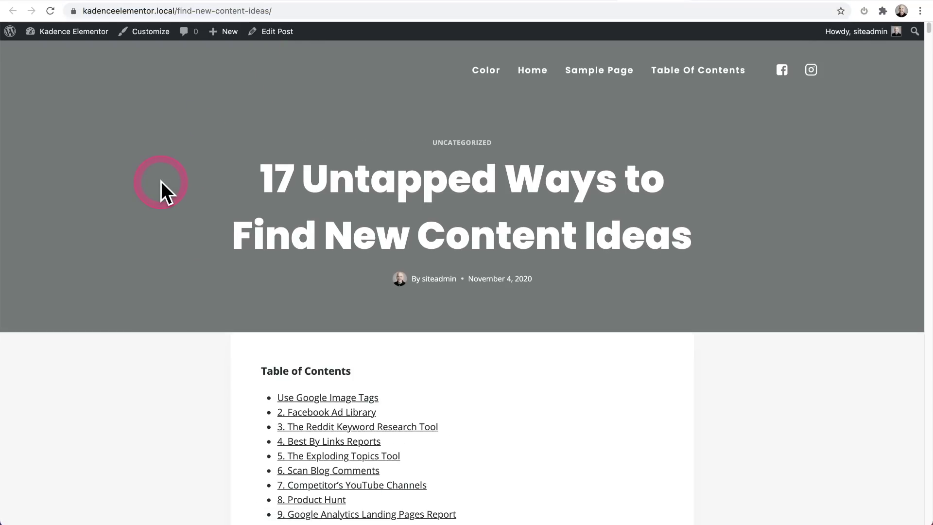
scroll(162, 182, down, 4)
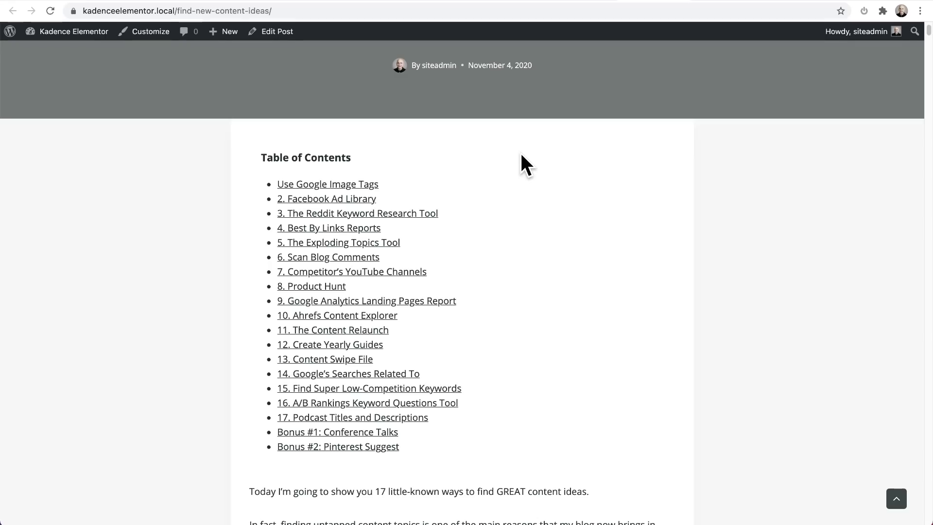
click(625, 112)
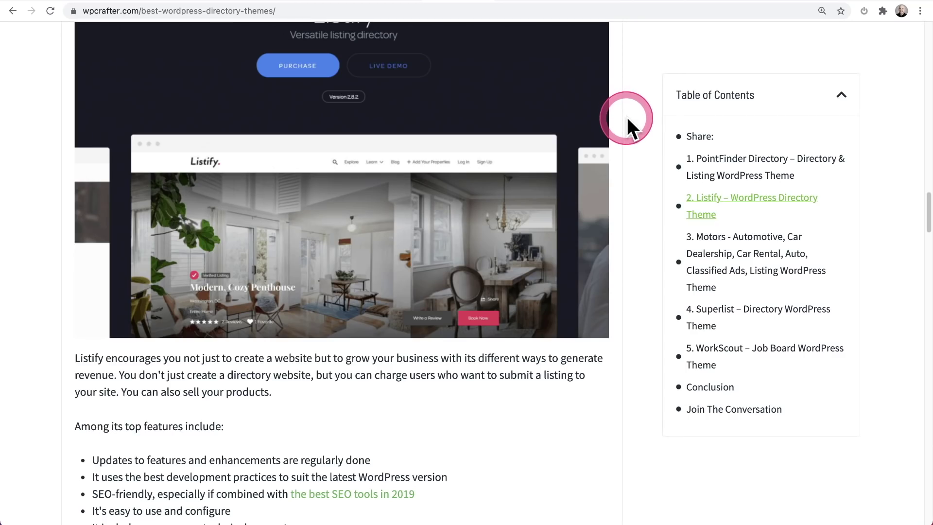
- Scroll the wpcrafter.com article to watch its Table of Contents stick in the right sidebar
scroll(628, 116, up, 15)
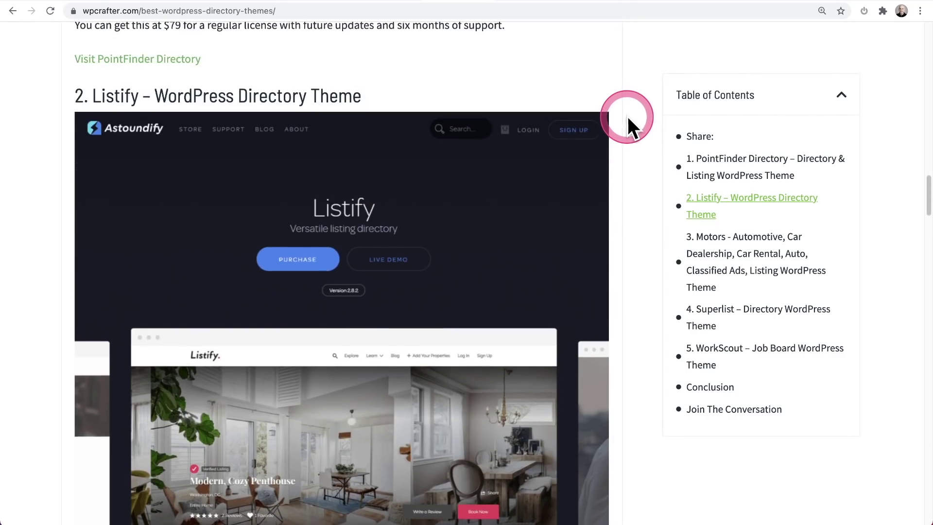
scroll(628, 115, up, 15)
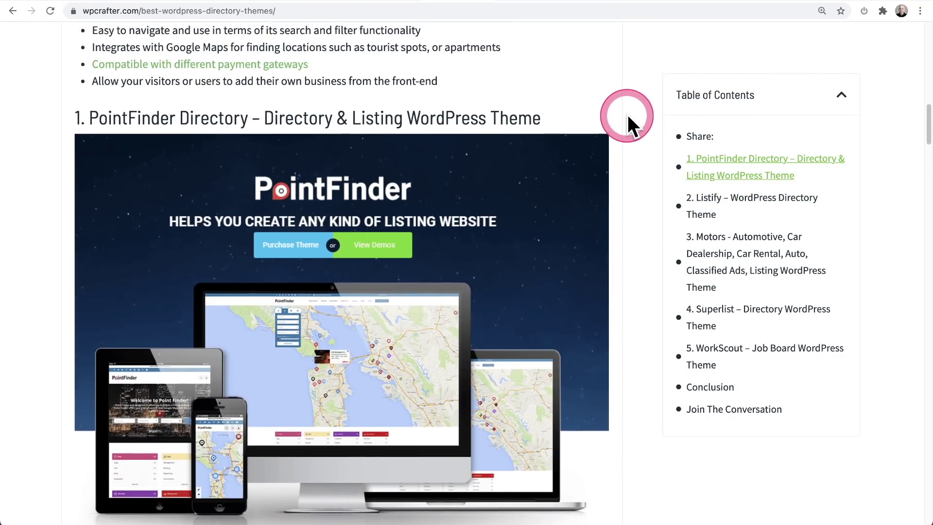
scroll(628, 115, down, 15)
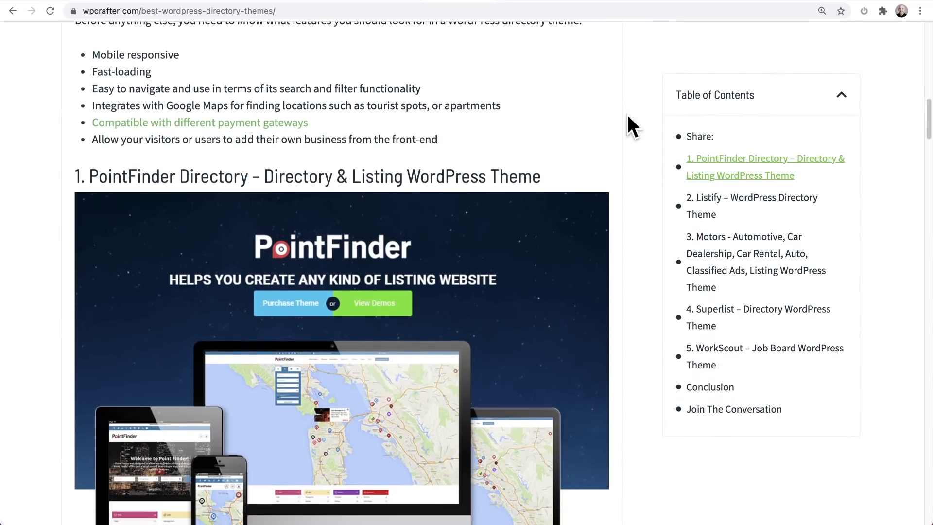
scroll(628, 115, up, 2)
scroll(628, 115, down, 3)
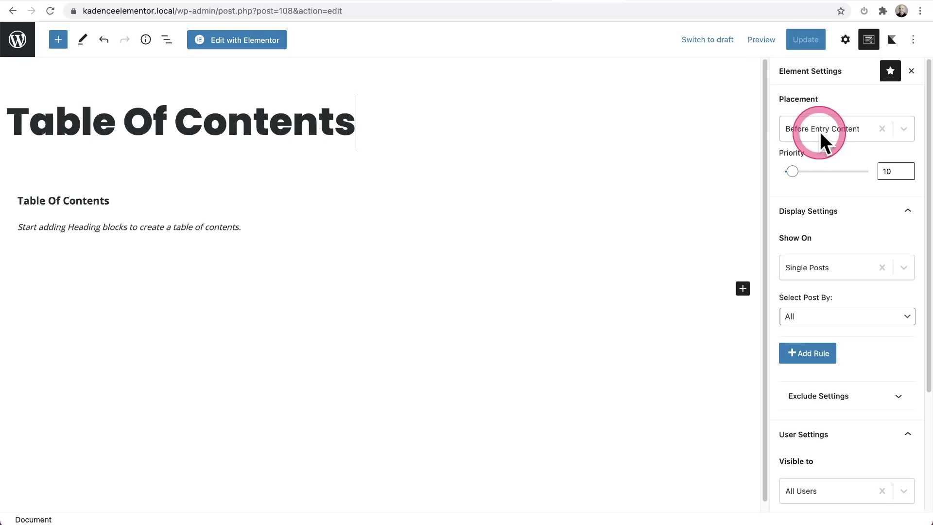
- Change the Table Of Contents element's placement to Before Sidebar and update it
click(700, 4)
click(596, 3)
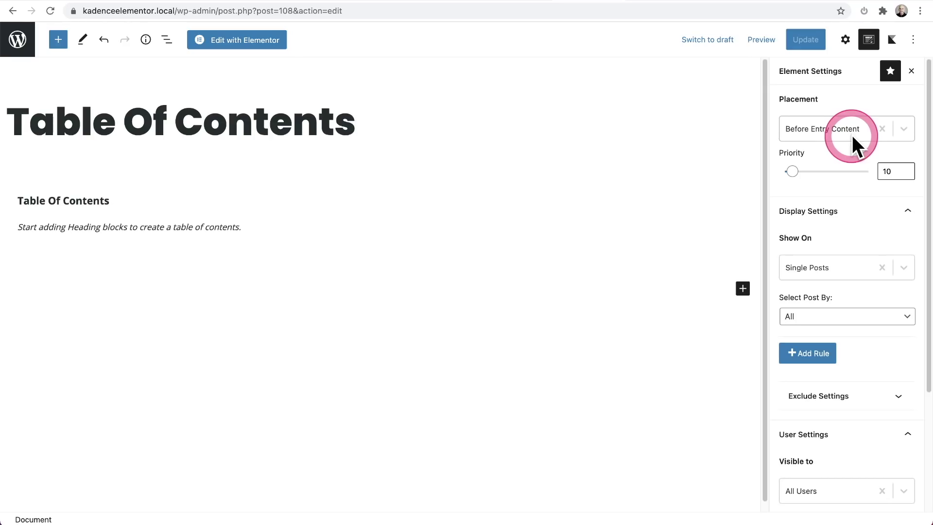
click(903, 130)
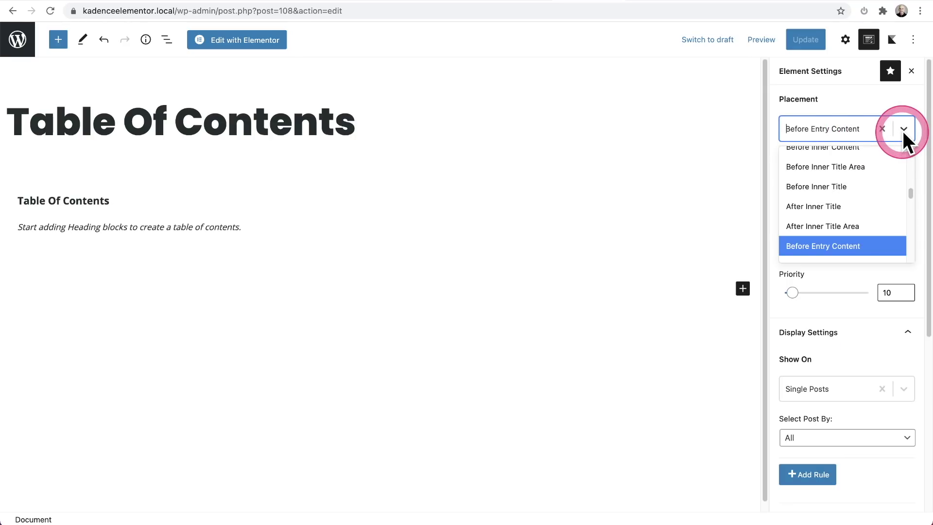
scroll(854, 204, up, 3)
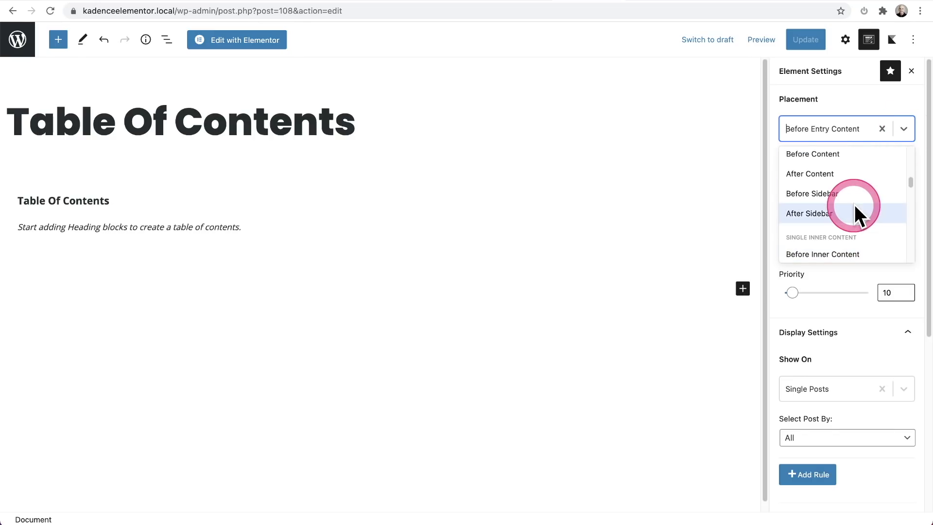
scroll(853, 207, up, 2)
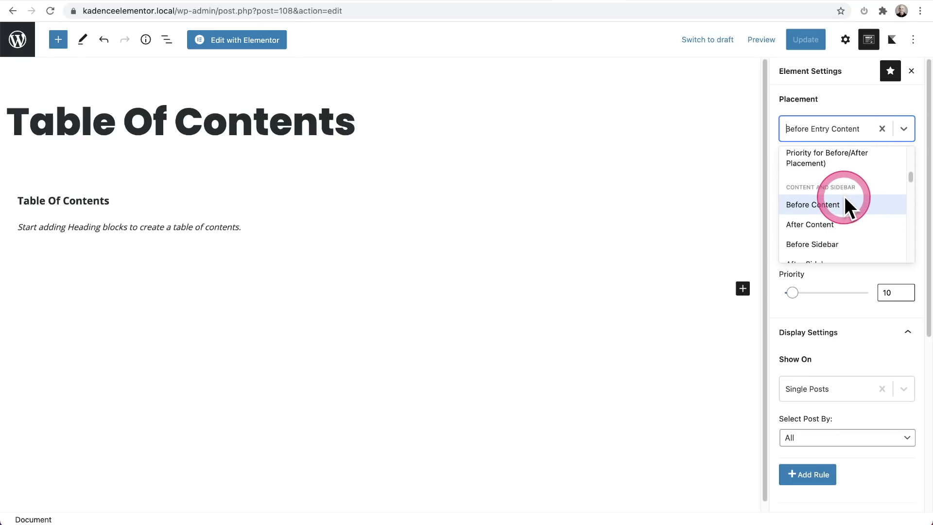
scroll(844, 196, down, 1)
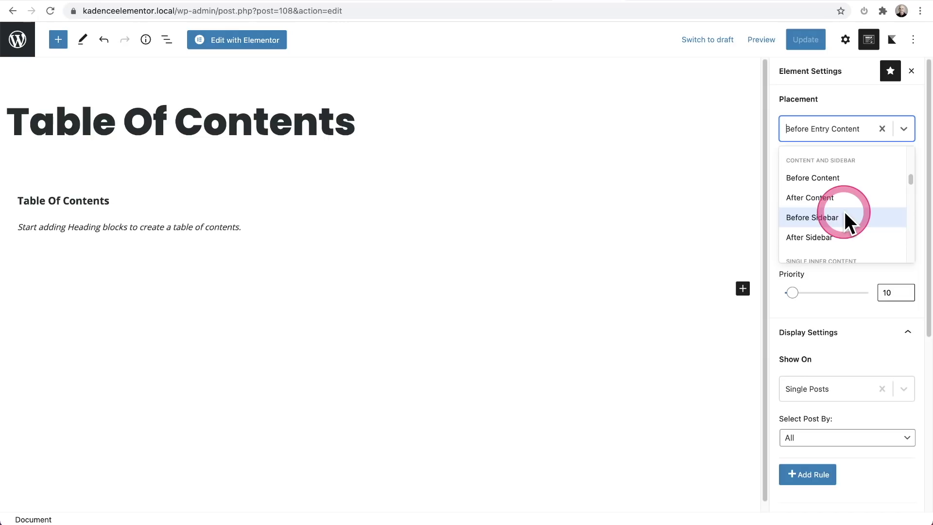
click(845, 214)
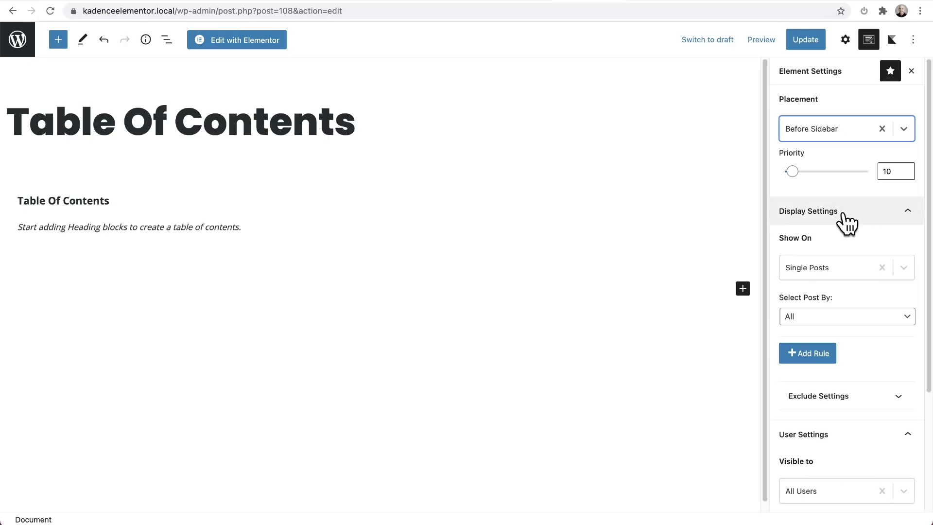
click(841, 197)
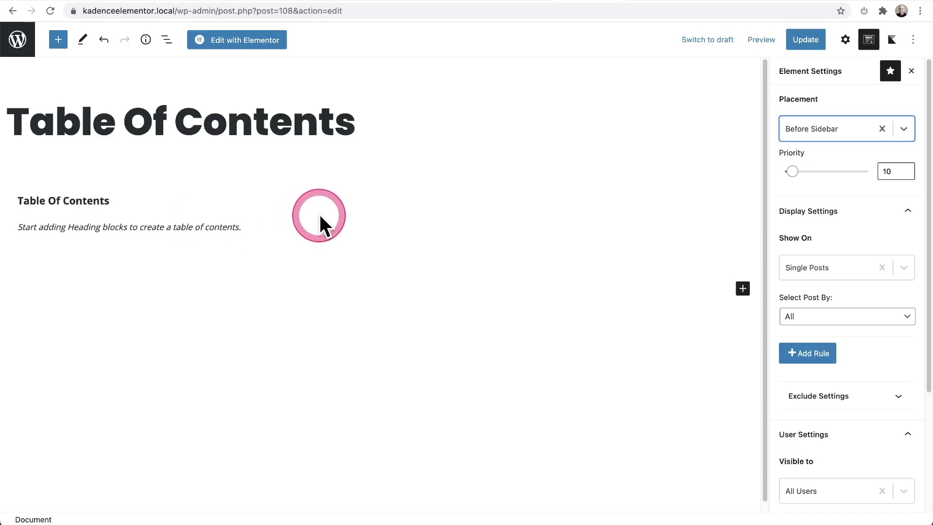
click(806, 42)
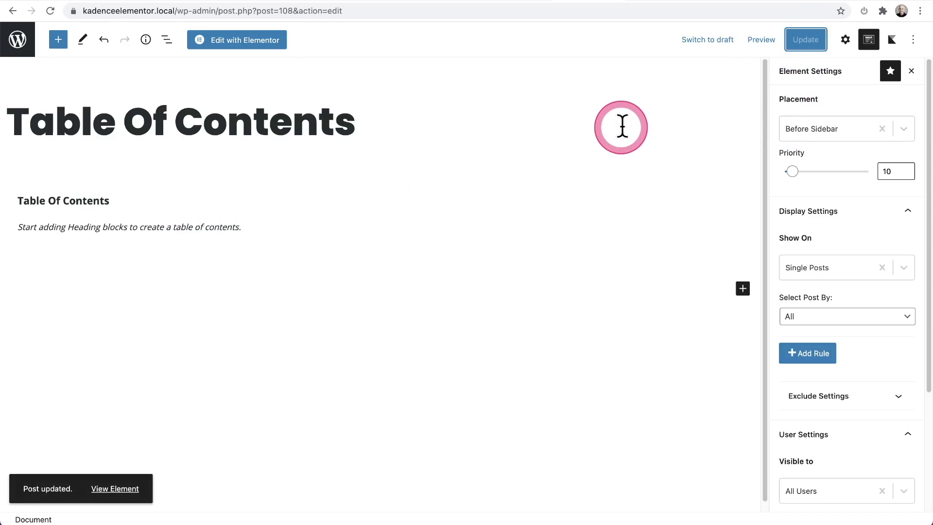
- Reload the front-end content-ideas post to check the sidebar TOC, then open the Customizer
click(654, 2)
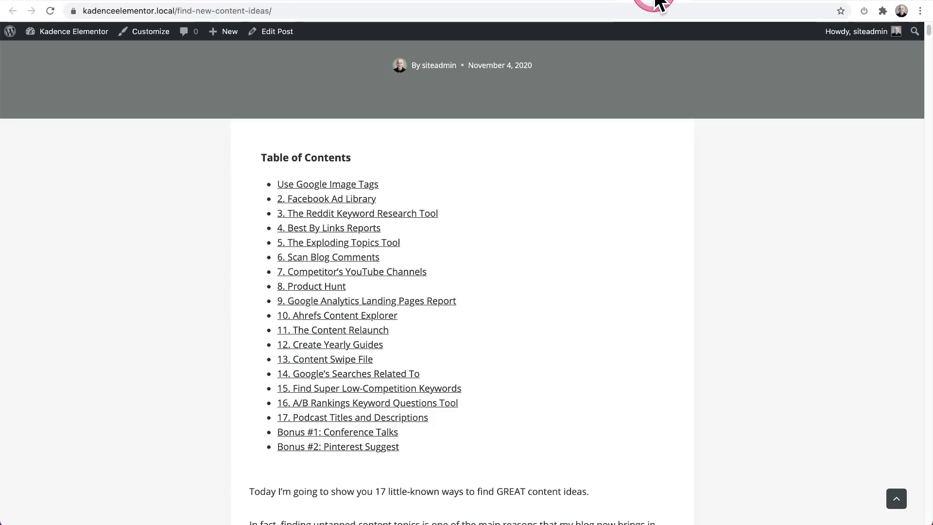
click(589, 12)
key(Return)
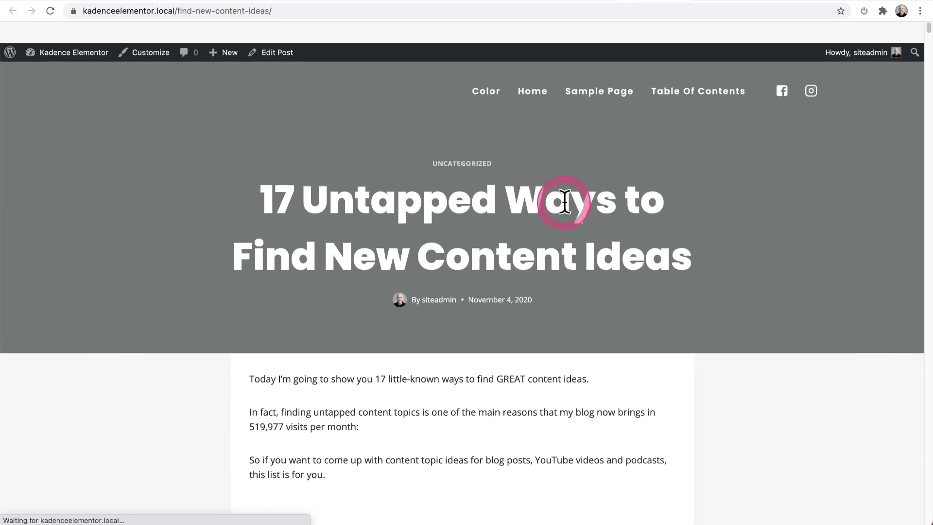
scroll(568, 204, down, 10)
scroll(705, 263, up, 10)
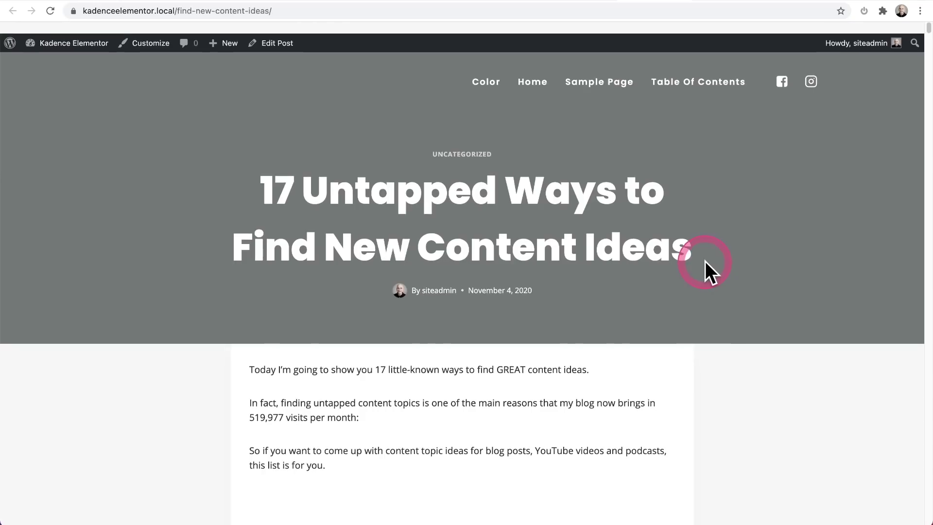
scroll(225, 108, down, 2)
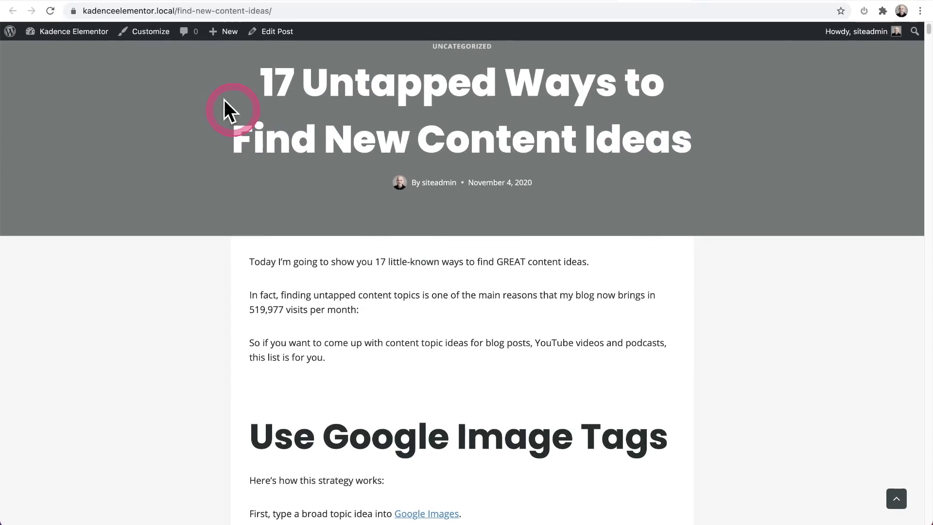
click(151, 39)
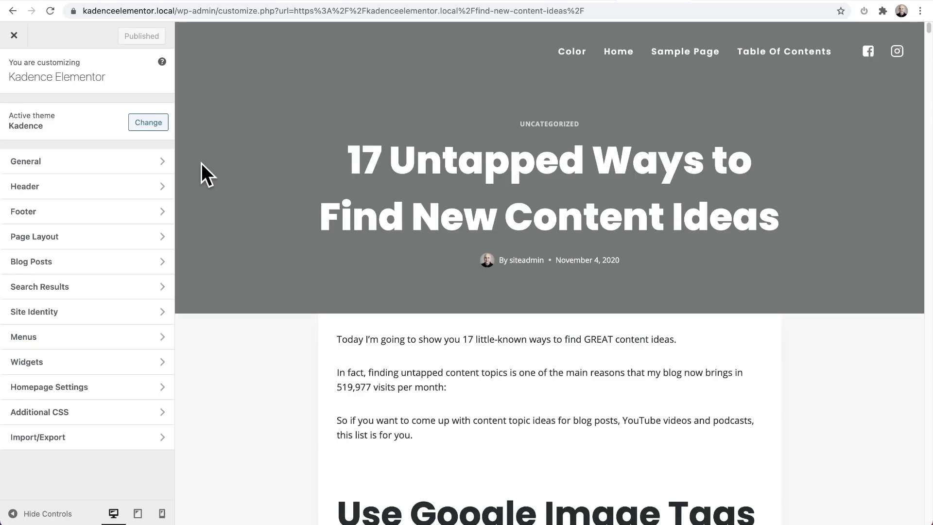
- Go to the Blog Posts > Single Post Layout settings in the Customizer
scroll(201, 164, down, 3)
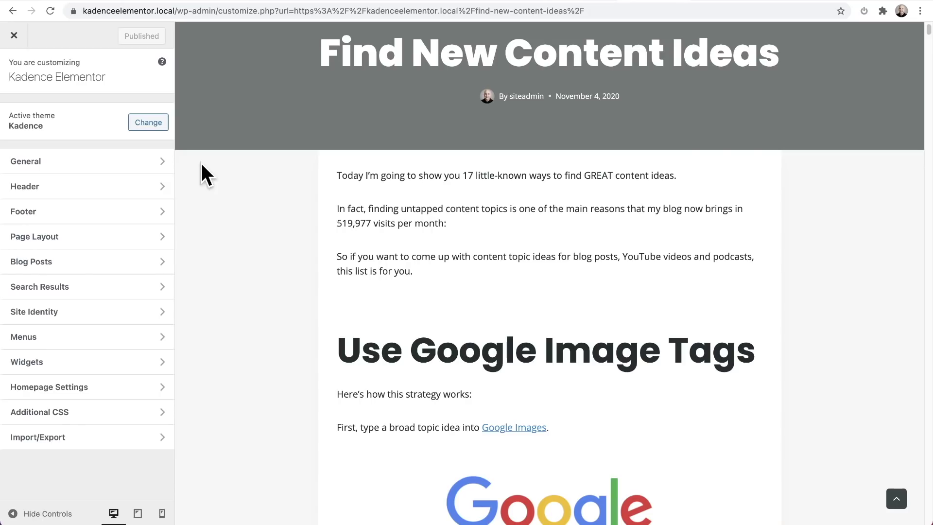
click(58, 261)
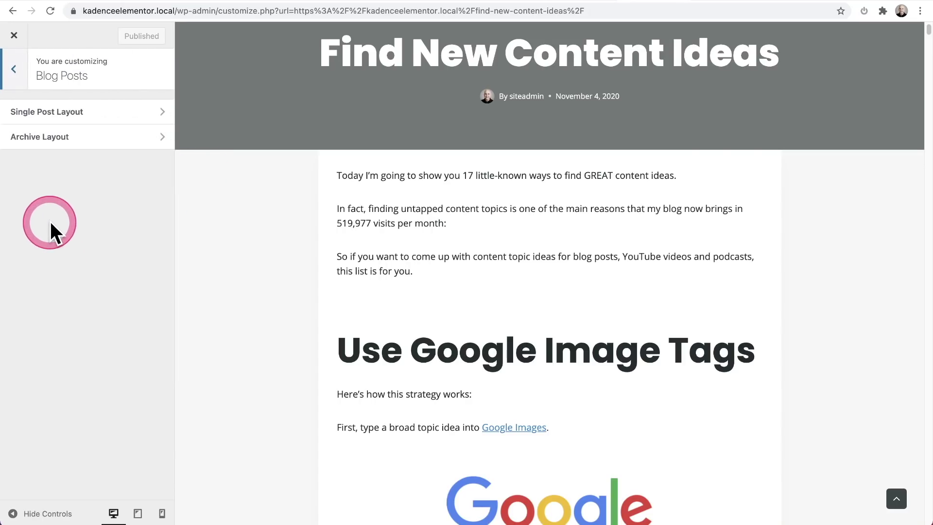
click(58, 117)
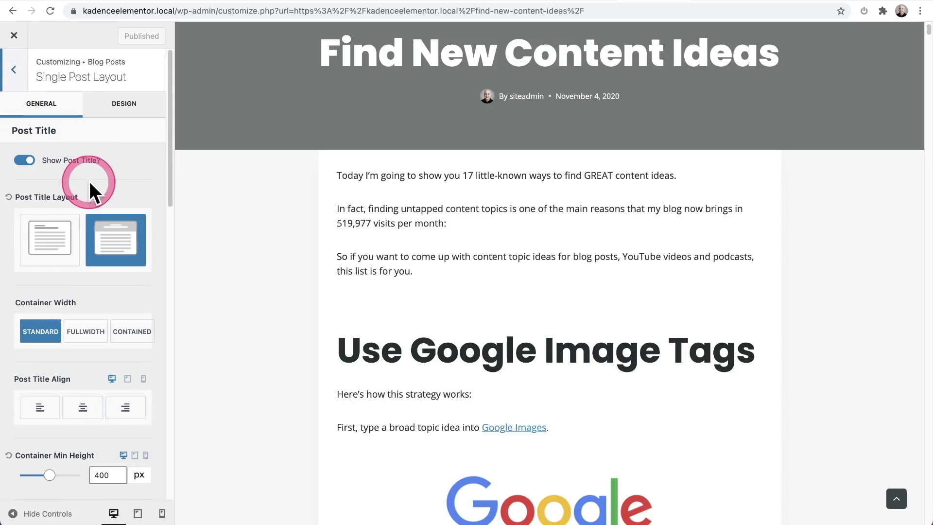
- Choose the Right Sidebar thumbnail as the Default Post Layout and check the preview
scroll(101, 240, down, 9)
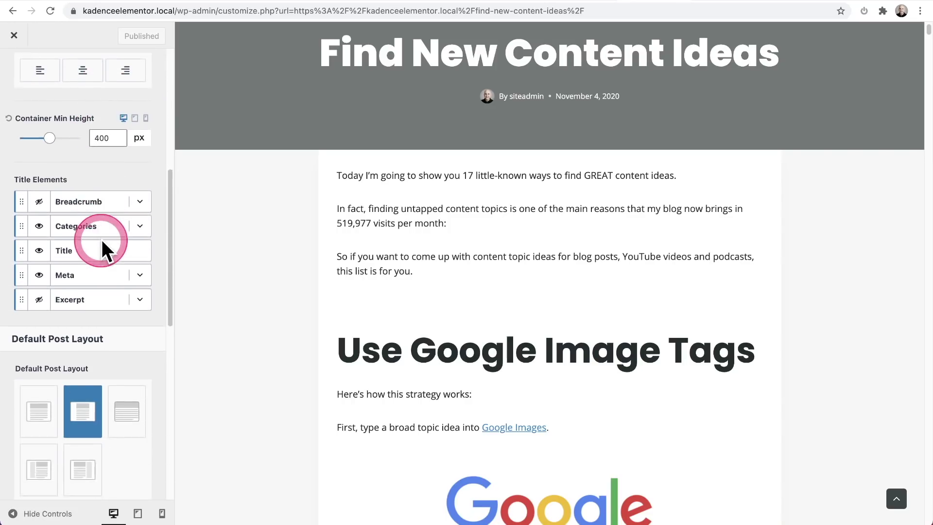
scroll(101, 240, down, 2)
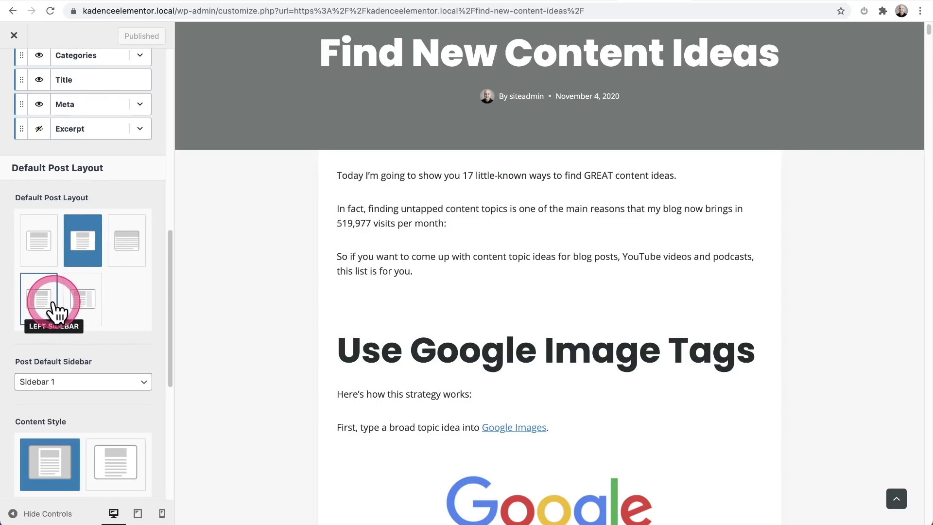
click(86, 304)
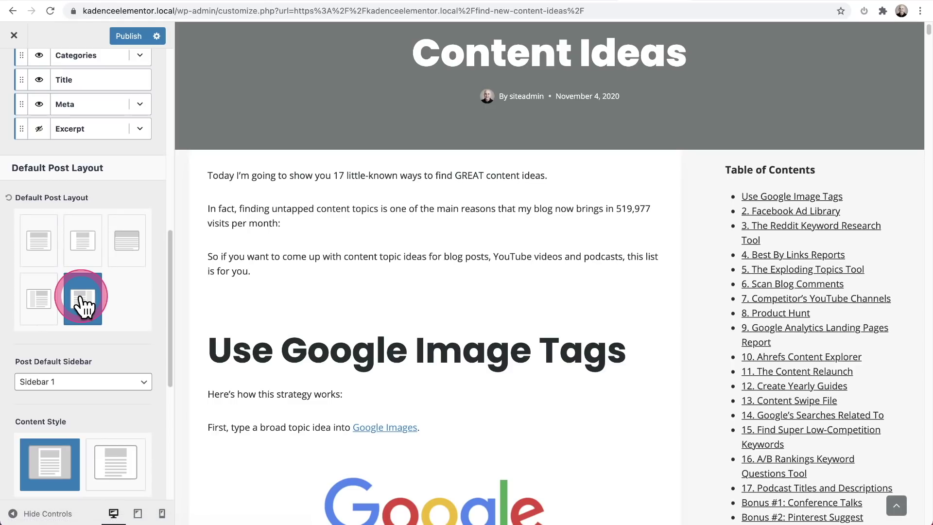
scroll(648, 261, down, 5)
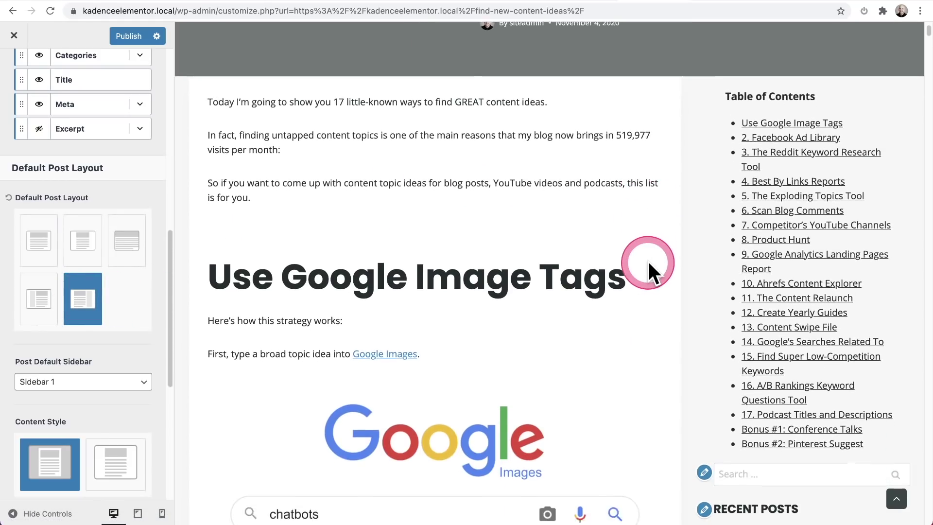
scroll(651, 261, up, 4)
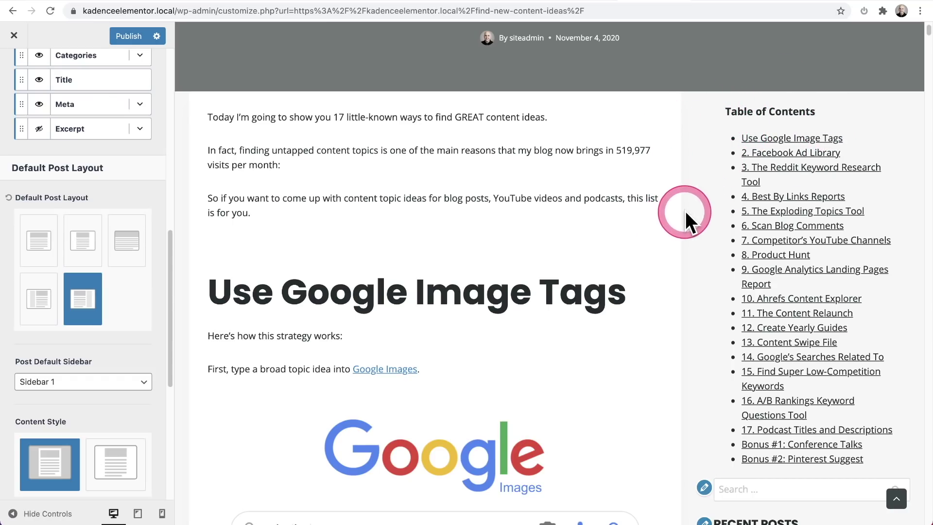
scroll(691, 200, down, 10)
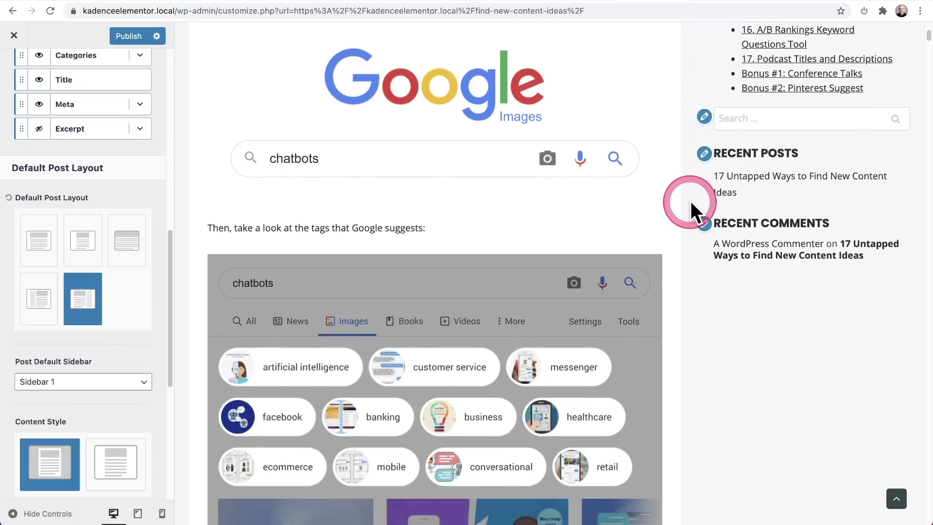
scroll(677, 201, up, 10)
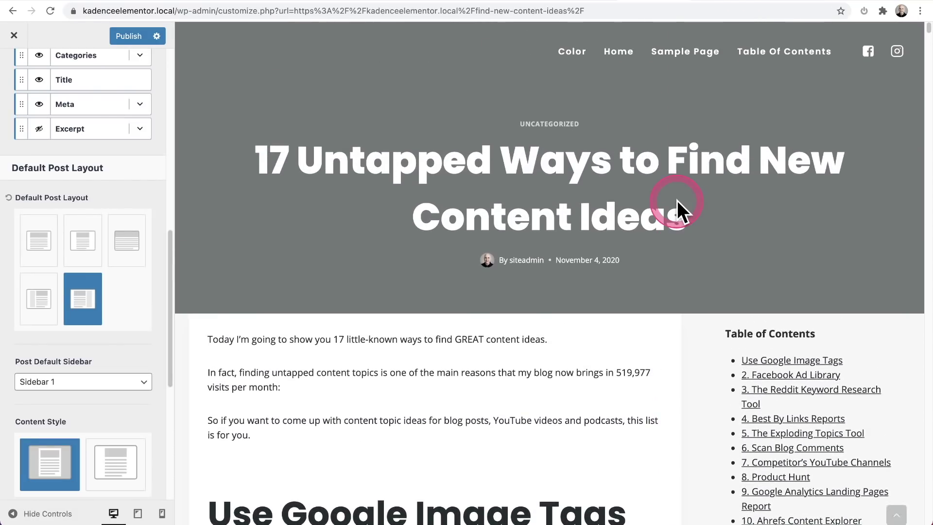
scroll(106, 263, down, 5)
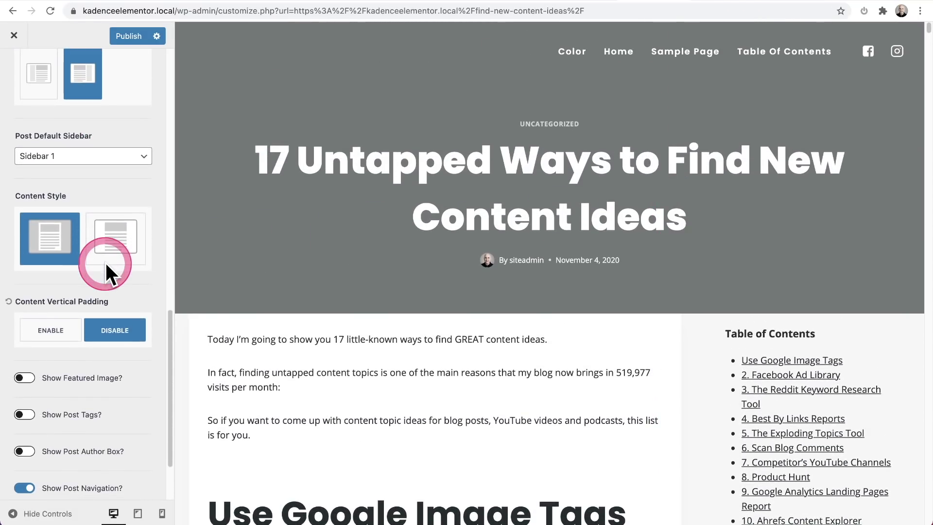
scroll(104, 266, down, 2)
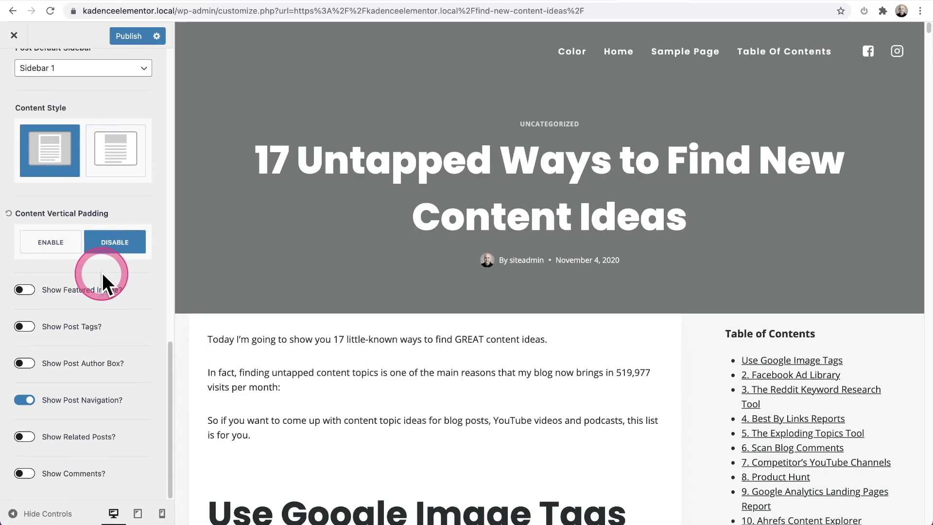
scroll(102, 272, up, 8)
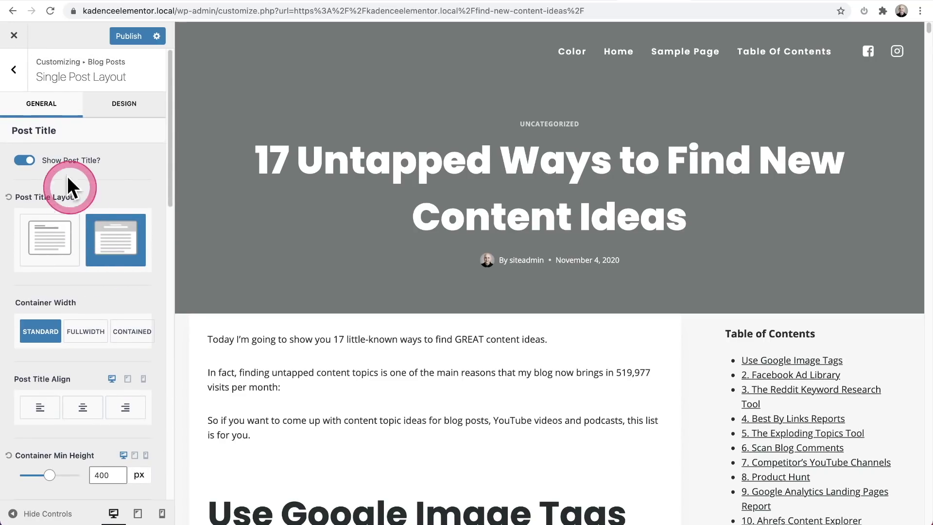
- Turn on Enable Sticky Sidebar under General > Sidebar, then return to the General list
click(14, 71)
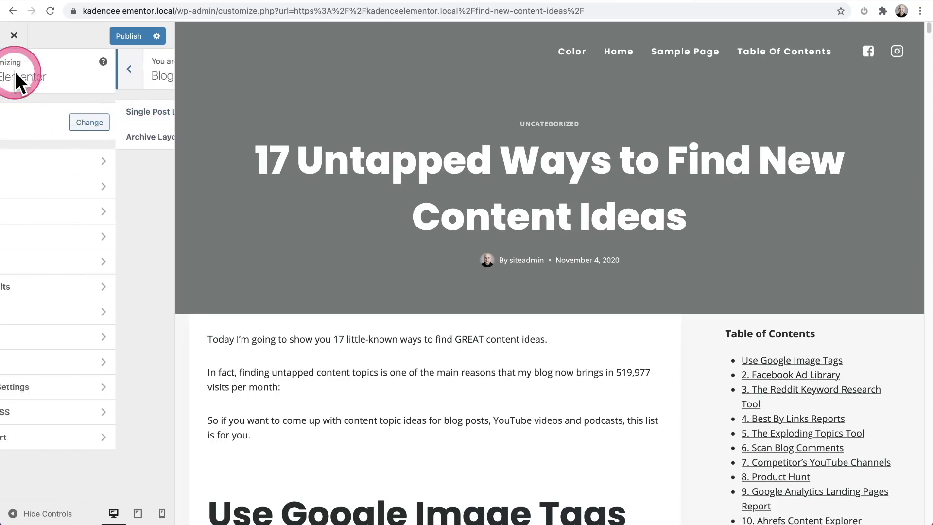
click(51, 169)
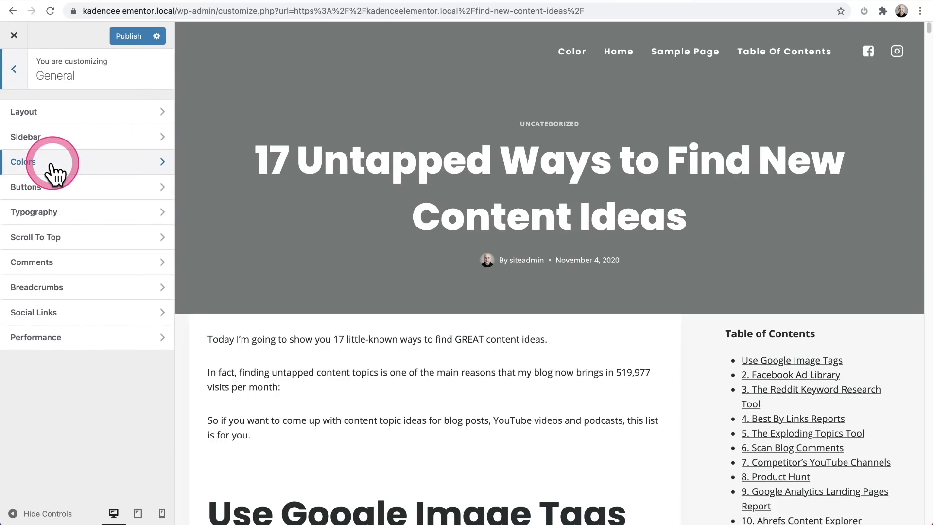
click(56, 142)
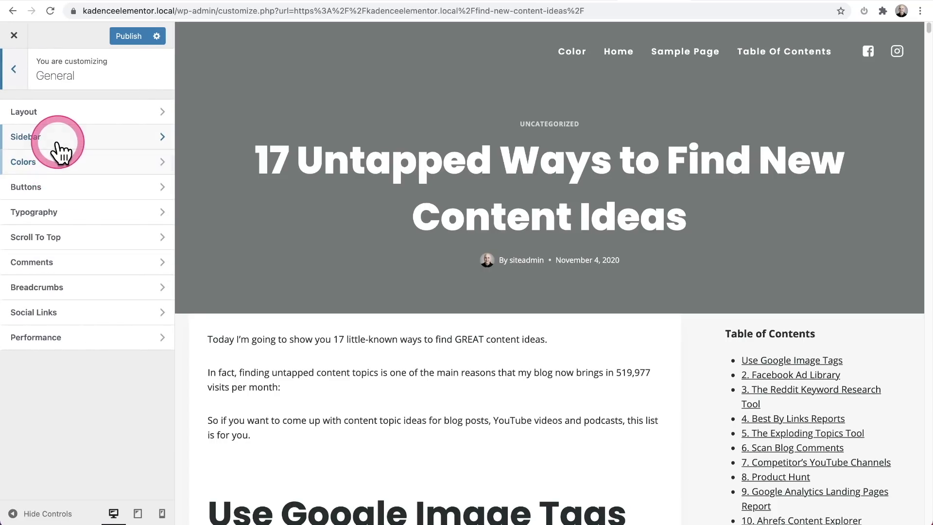
click(24, 261)
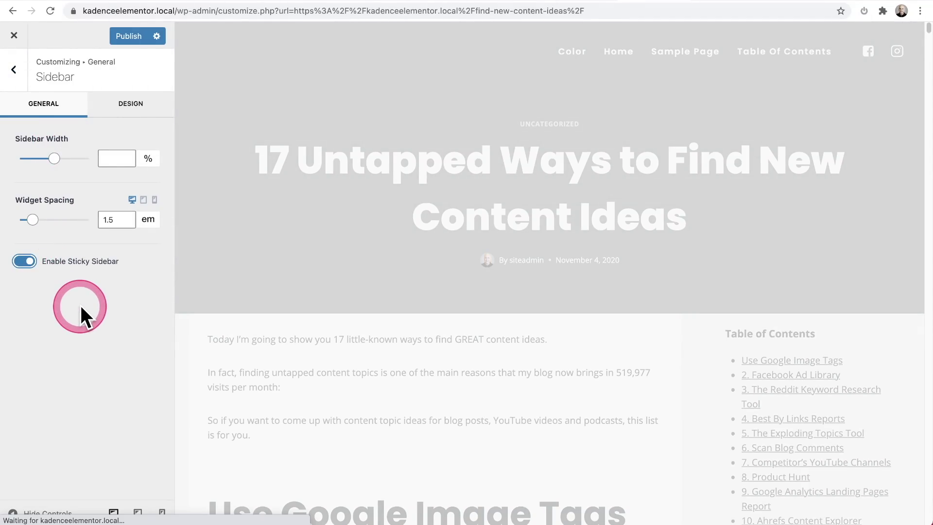
scroll(483, 258, down, 15)
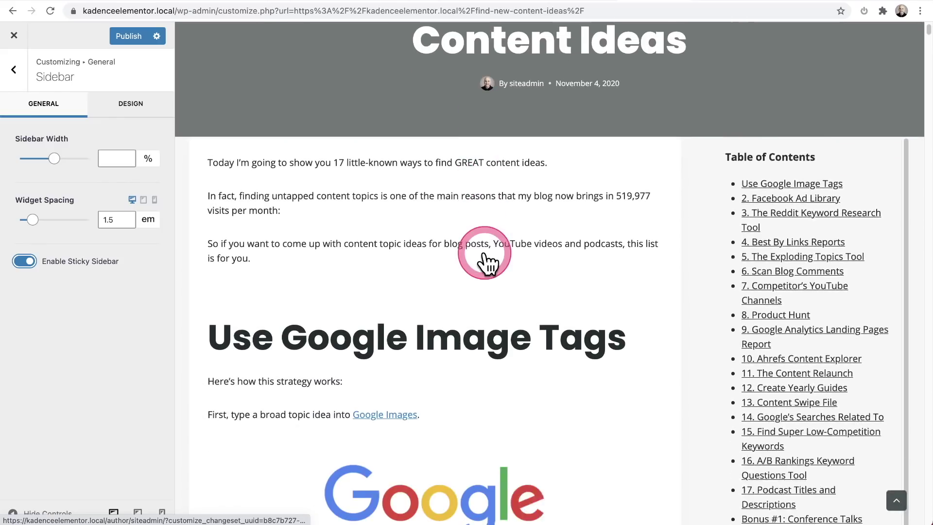
scroll(486, 263, up, 5)
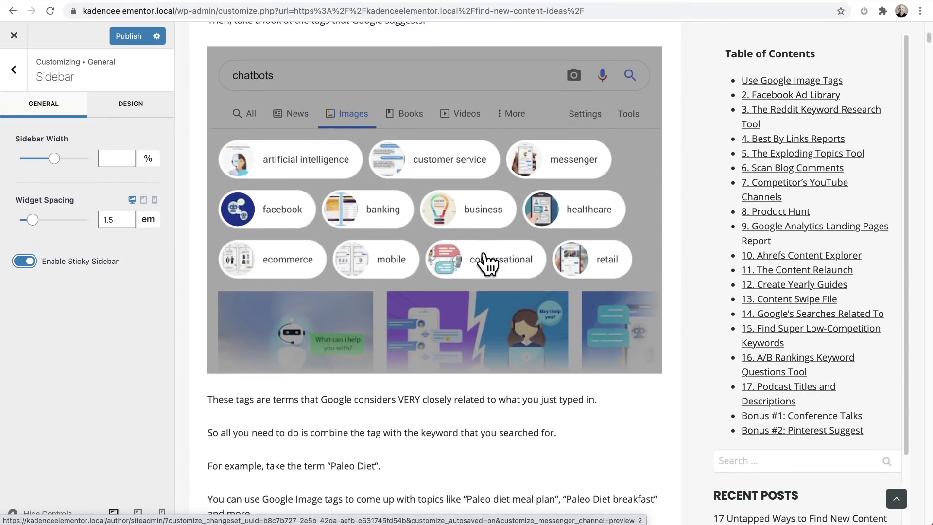
drag(901, 102, 900, 63)
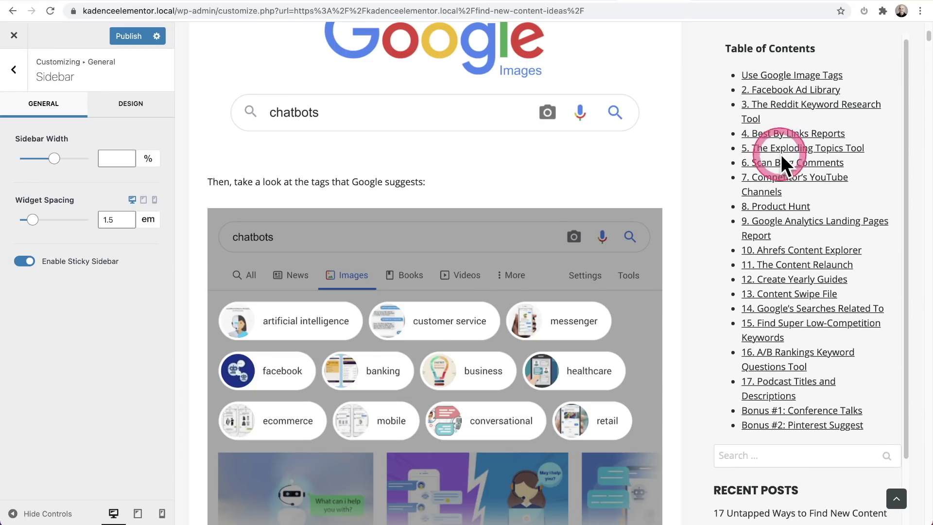
scroll(810, 232, down, 2)
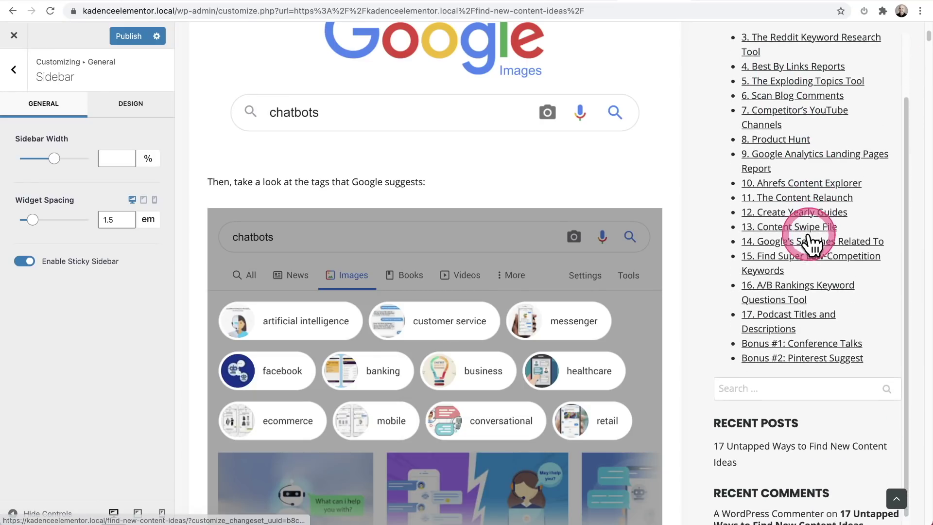
scroll(806, 234, up, 2)
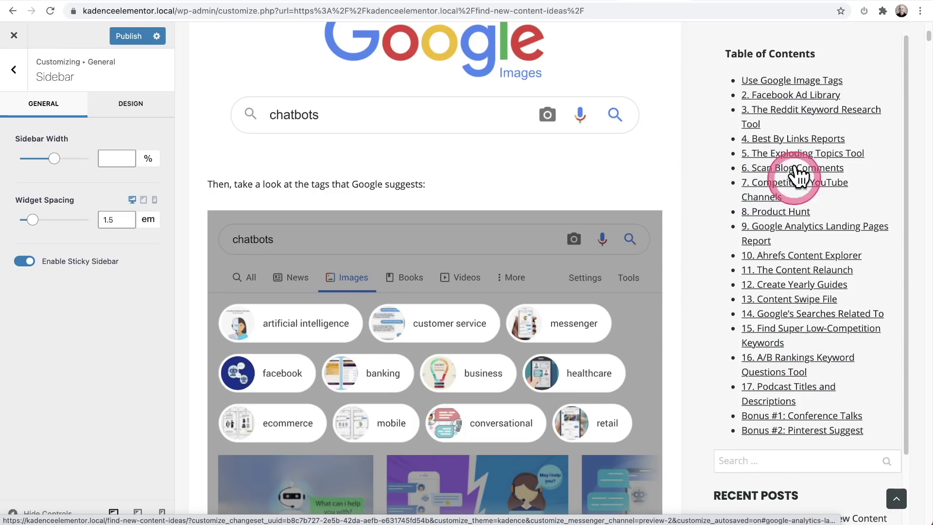
click(13, 69)
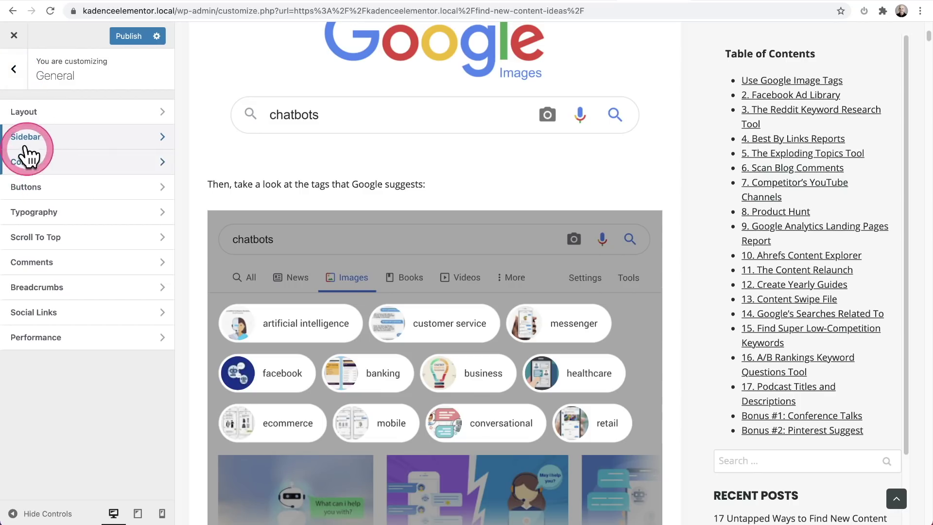
- Remove the Recent Comments and Recent Posts widgets from Widgets > Sidebar 1
click(15, 68)
click(68, 362)
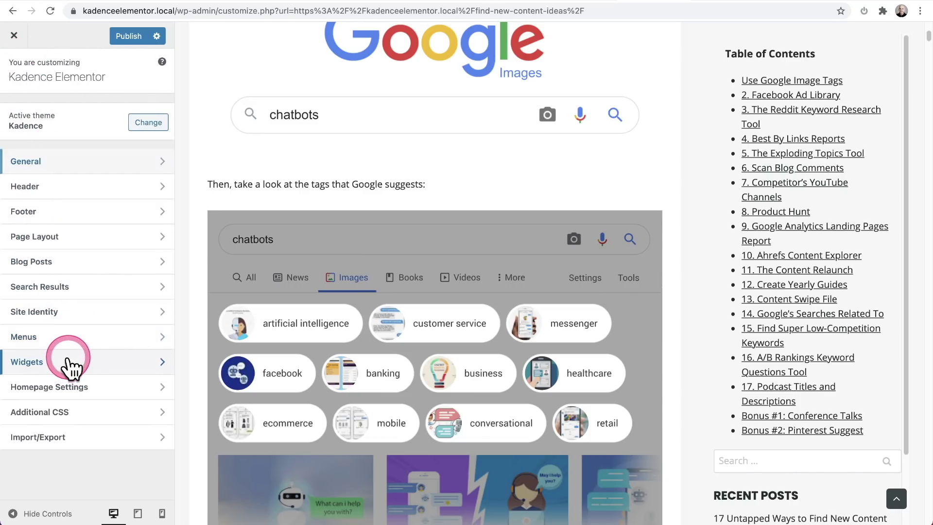
click(37, 192)
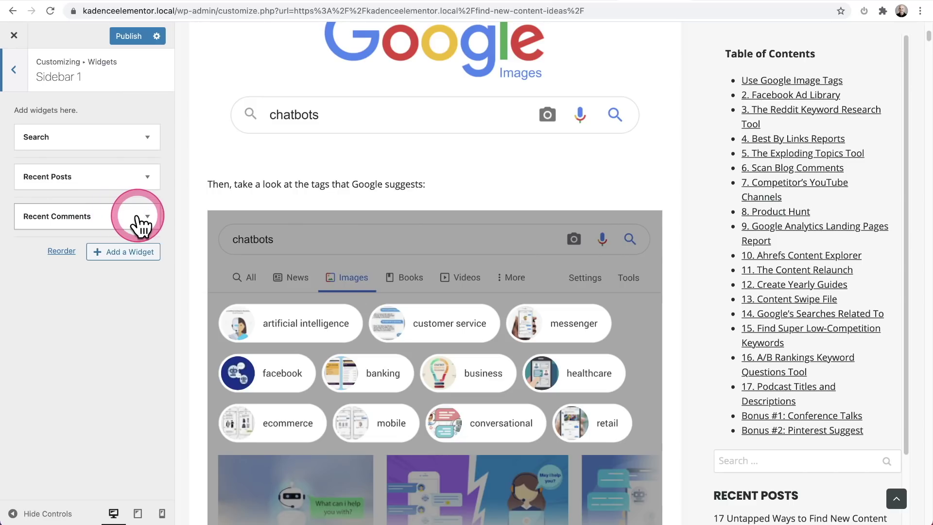
click(143, 217)
click(64, 317)
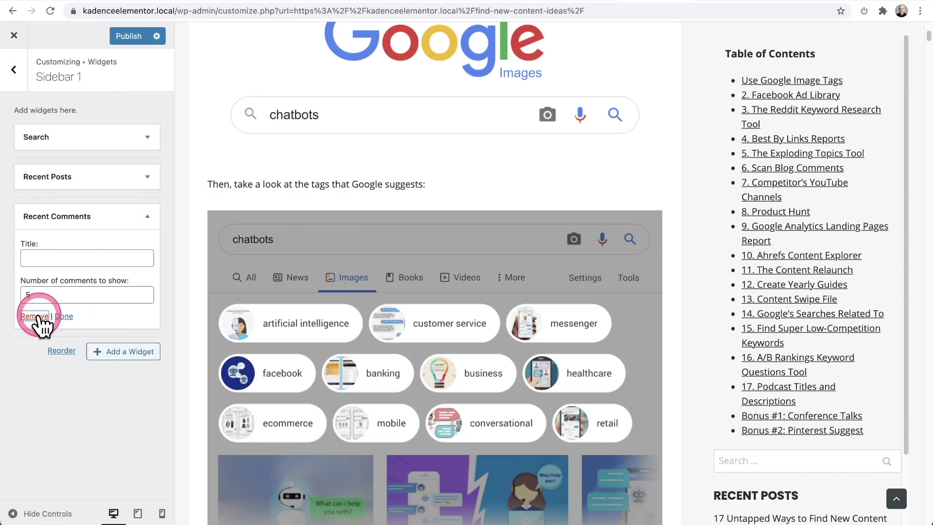
click(147, 177)
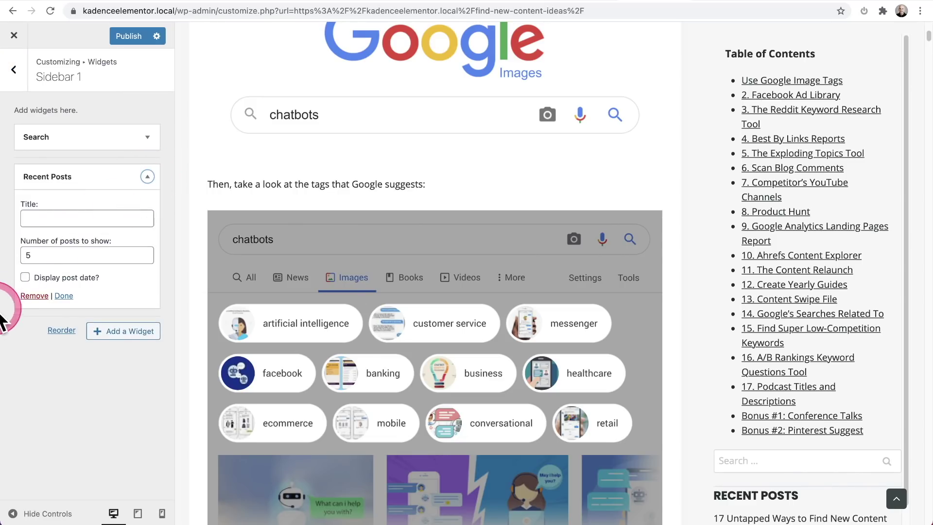
click(33, 296)
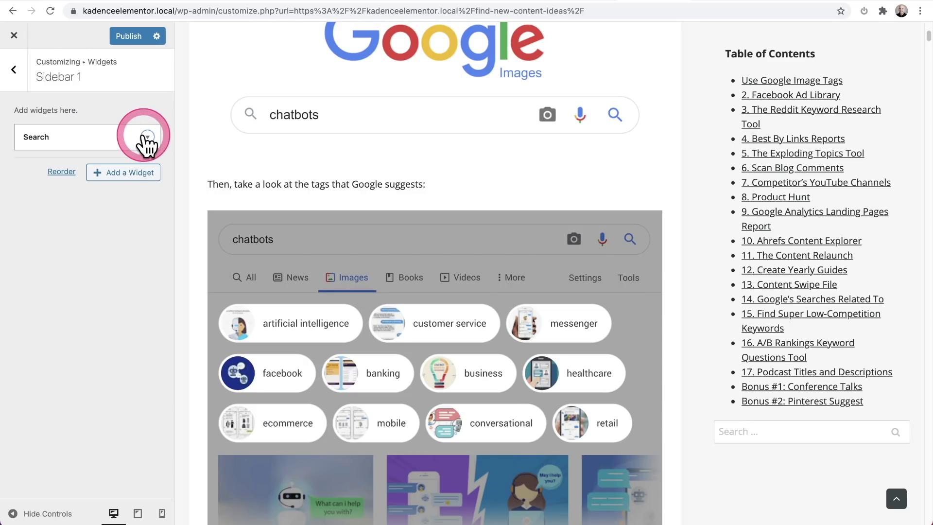
- Publish the Customizer changes, leaving only Search under the Table of Contents
scroll(802, 258, down, 2)
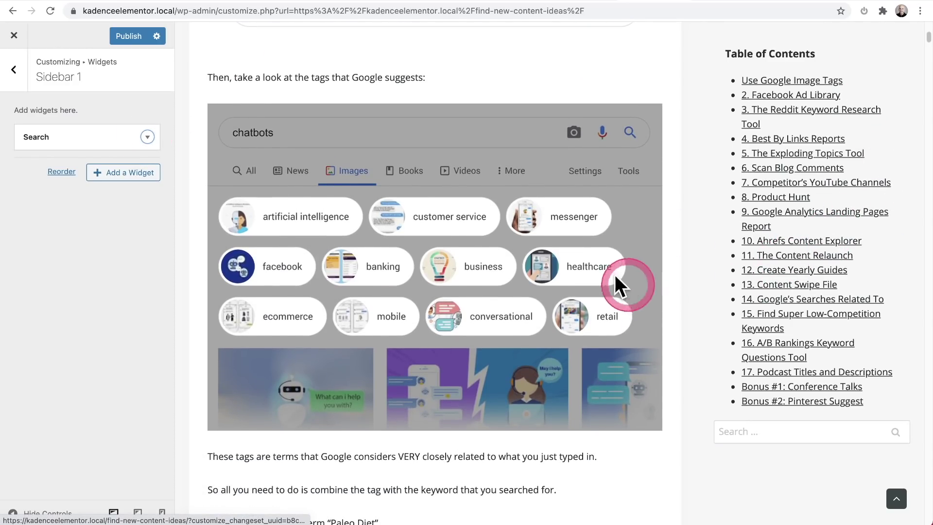
scroll(352, 277, up, 5)
click(14, 35)
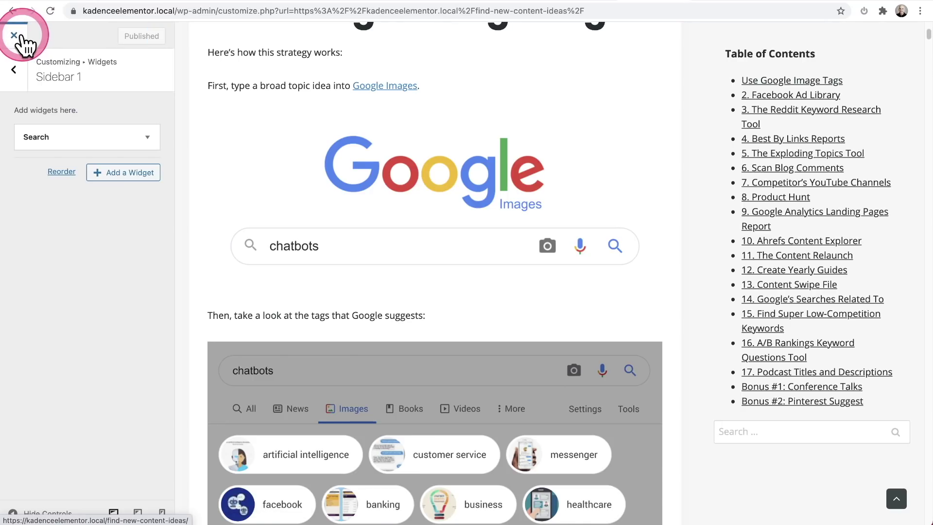
- Close the Customizer and scroll the live post to confirm the Table of Contents sidebar stays sticky
click(388, 153)
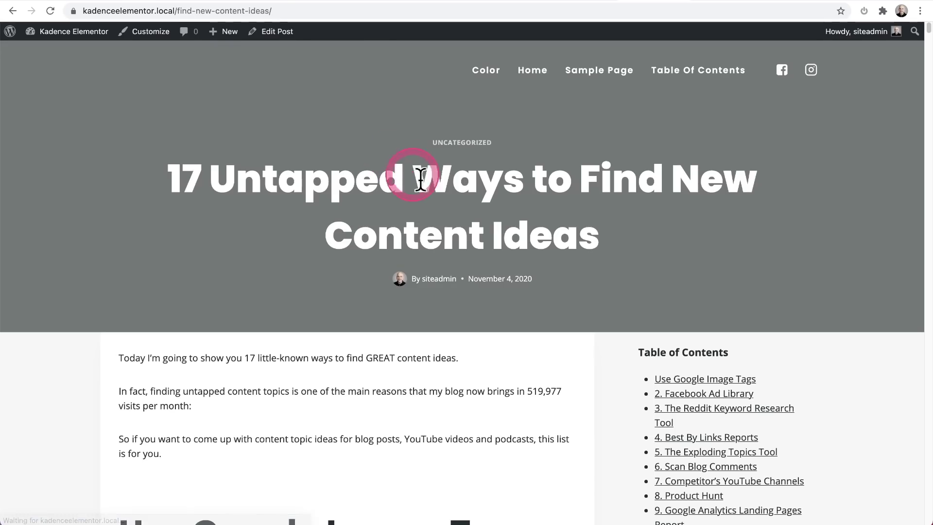
scroll(481, 201, down, 2)
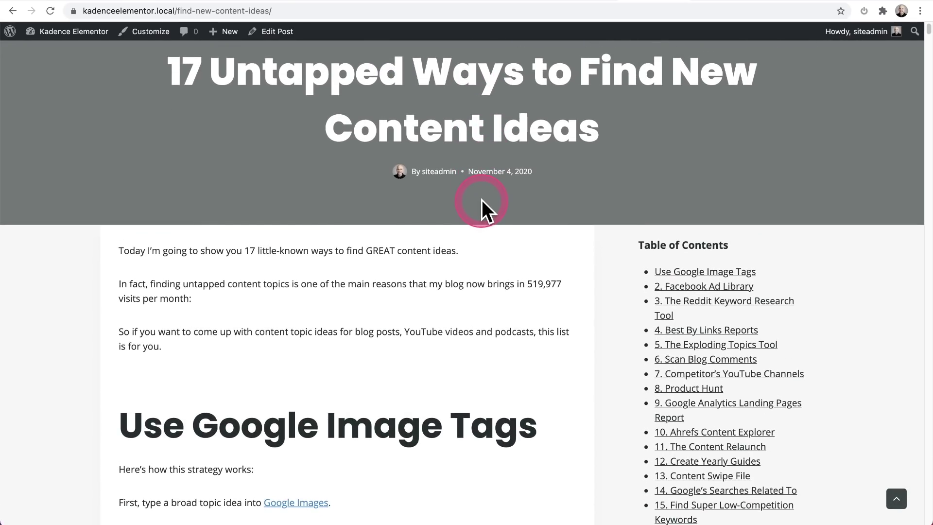
scroll(482, 200, down, 7)
scroll(482, 199, down, 20)
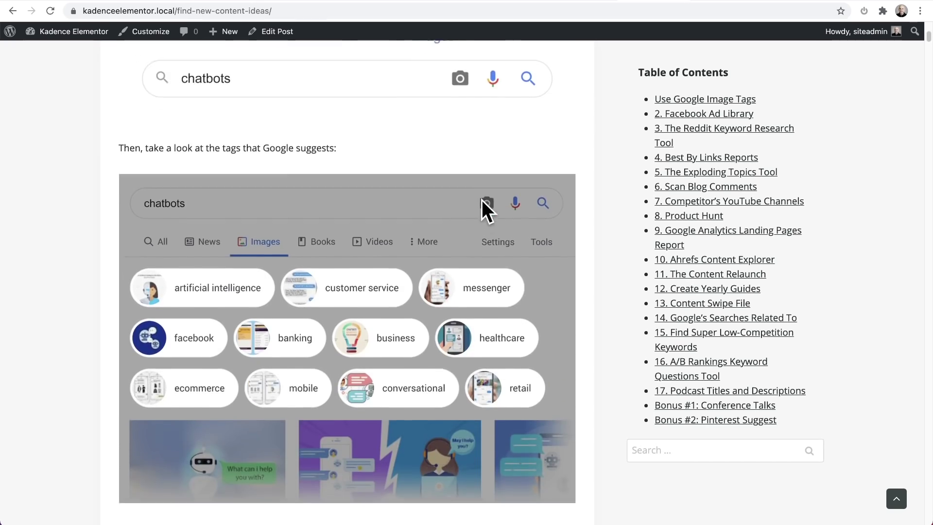
scroll(485, 214, down, 5)
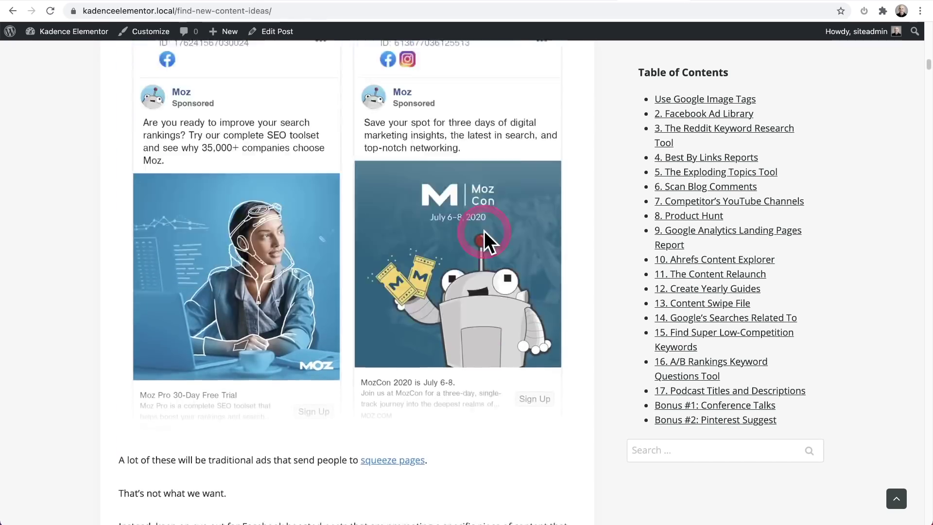
scroll(484, 230, up, 20)
scroll(484, 230, up, 2)
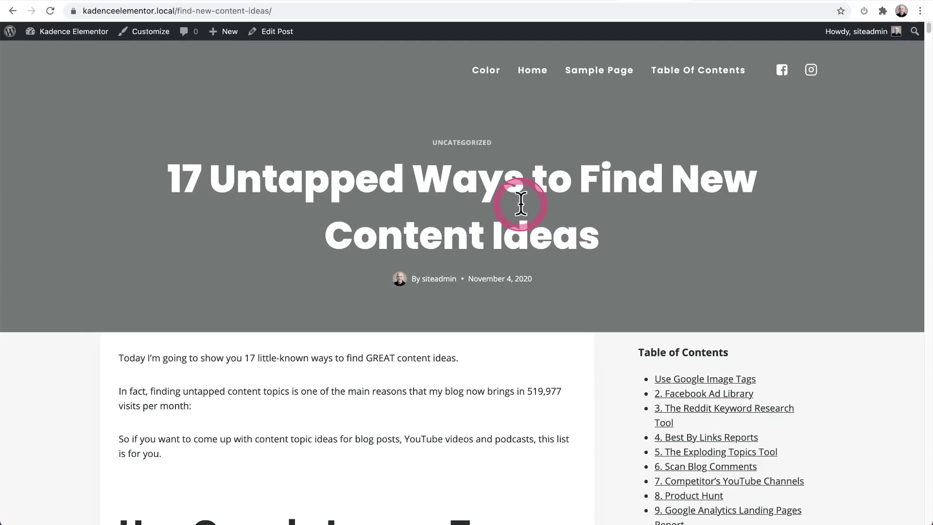
scroll(521, 203, down, 7)
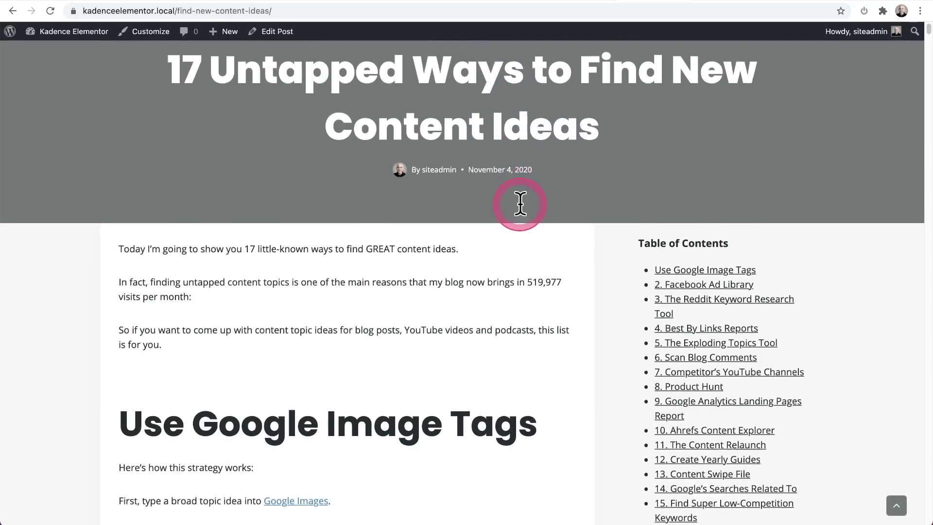
scroll(521, 203, down, 5)
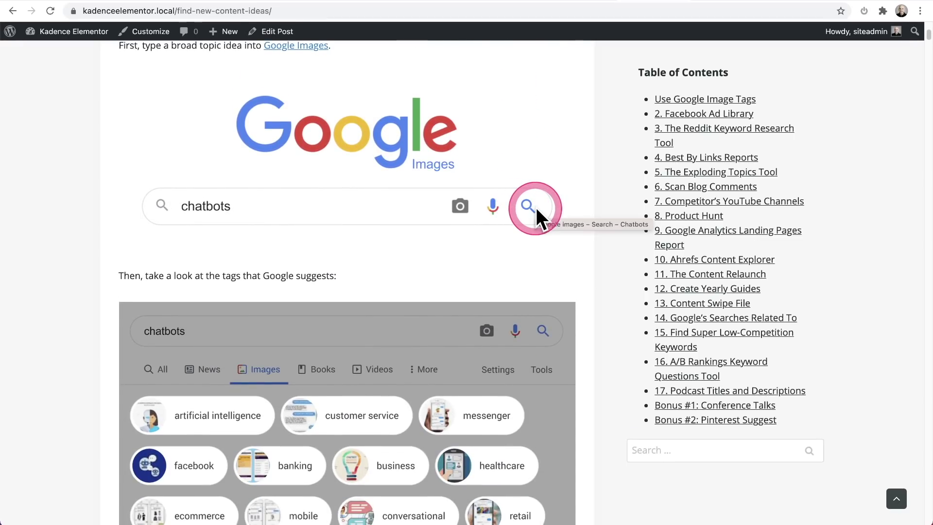
scroll(536, 208, down, 7)
scroll(536, 208, down, 3)
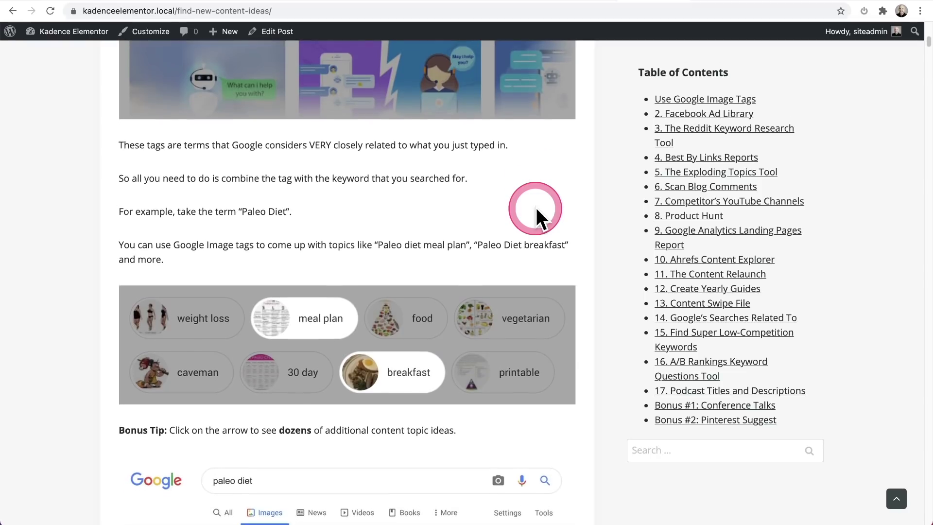
scroll(536, 208, up, 12)
scroll(537, 208, up, 6)
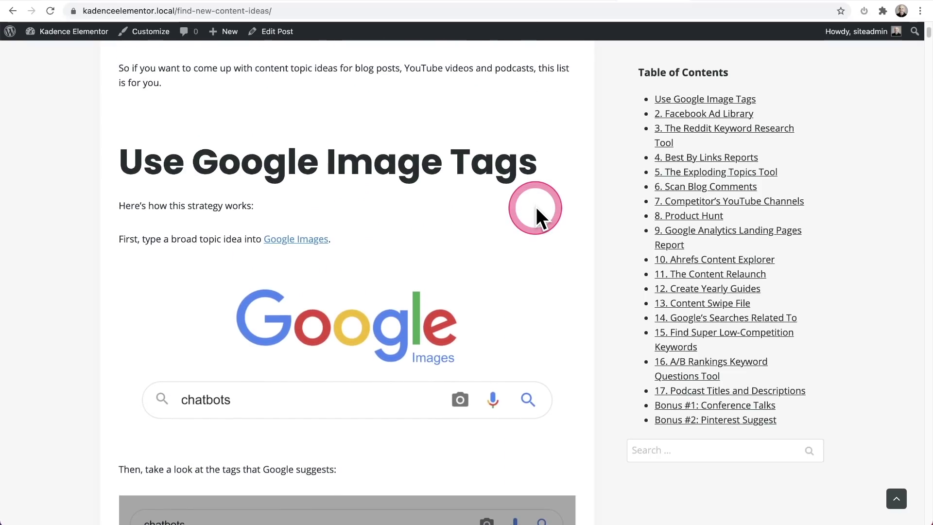
- Return to the Block Editor tab for '17 Untapped Ways to Find New Content'
scroll(536, 206, down, 6)
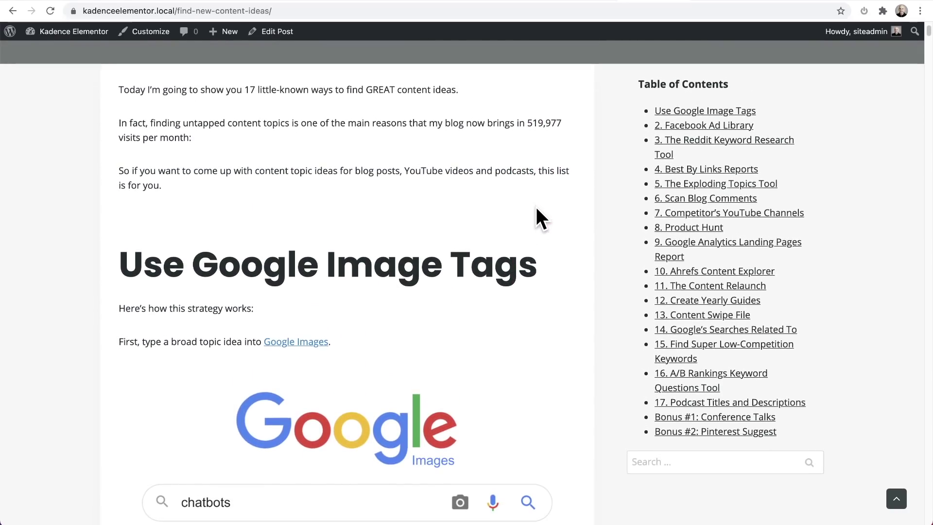
click(549, 82)
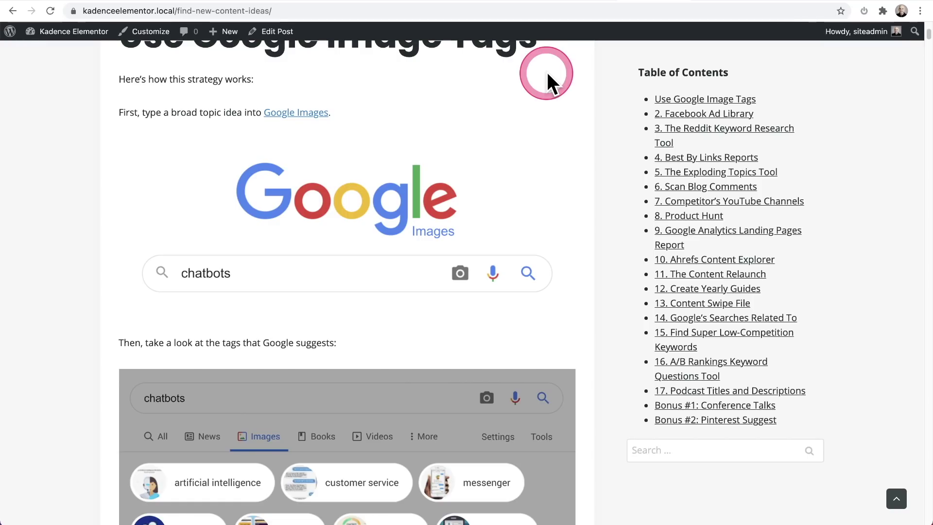
click(526, 4)
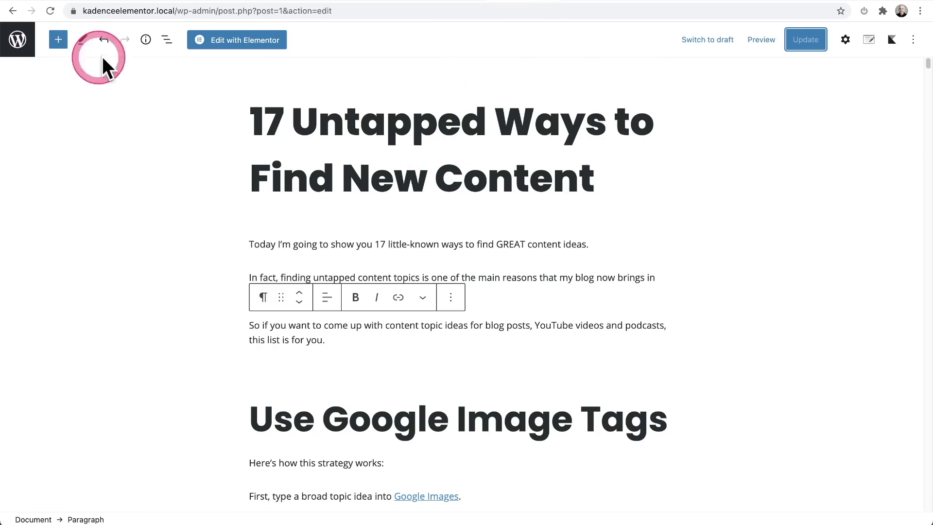
- Open the Table Of Contents element from the Kadence Elements list for editing
click(573, 4)
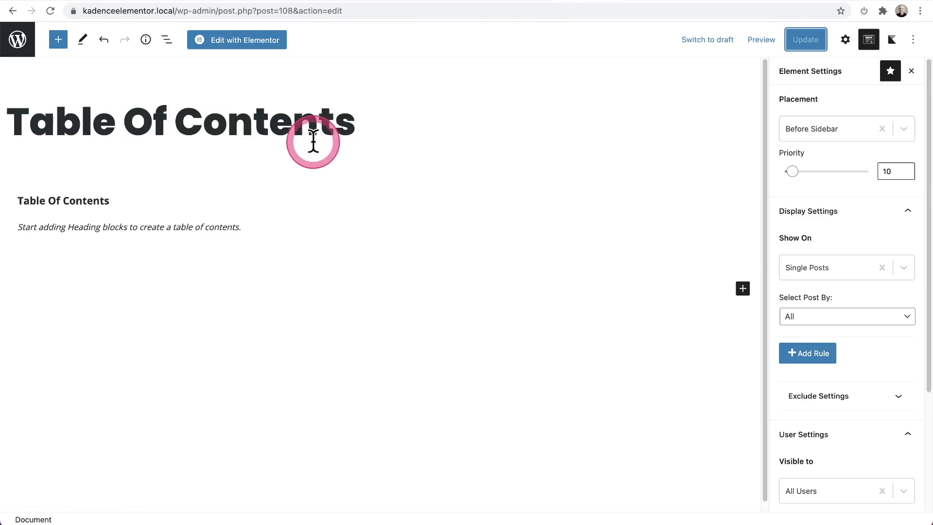
click(18, 38)
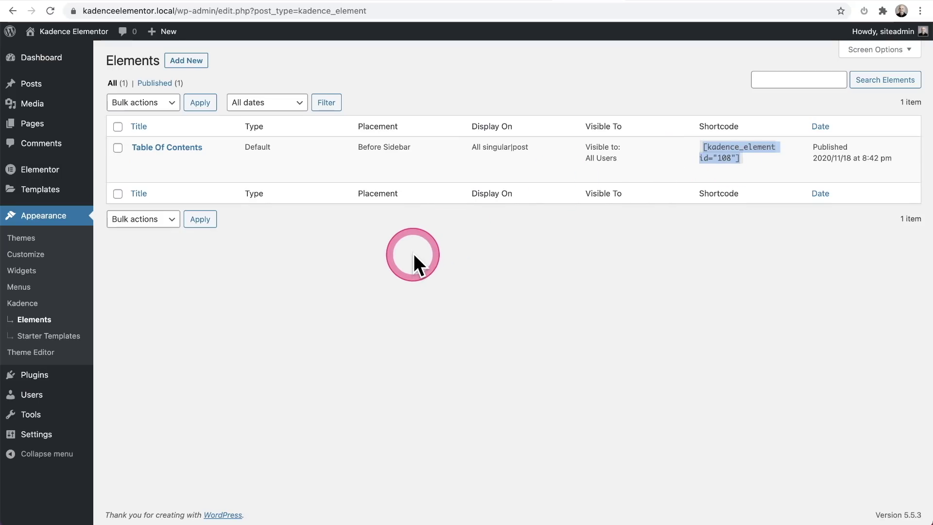
click(164, 149)
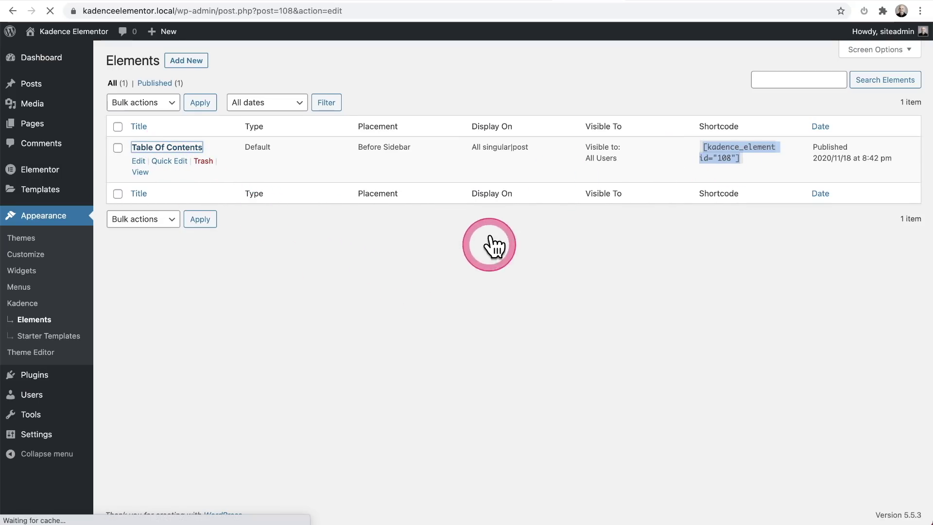